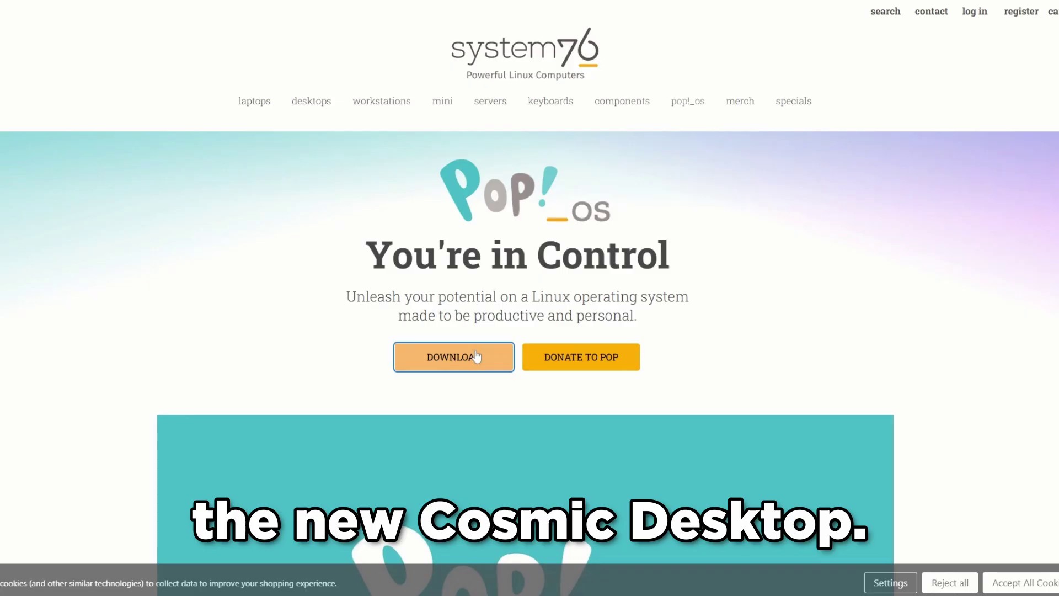
# - Open the Pop!_OS download page, scroll through the 24.04 LTS editions and highlight the NVIDIA heading
pyautogui.click(477, 356)
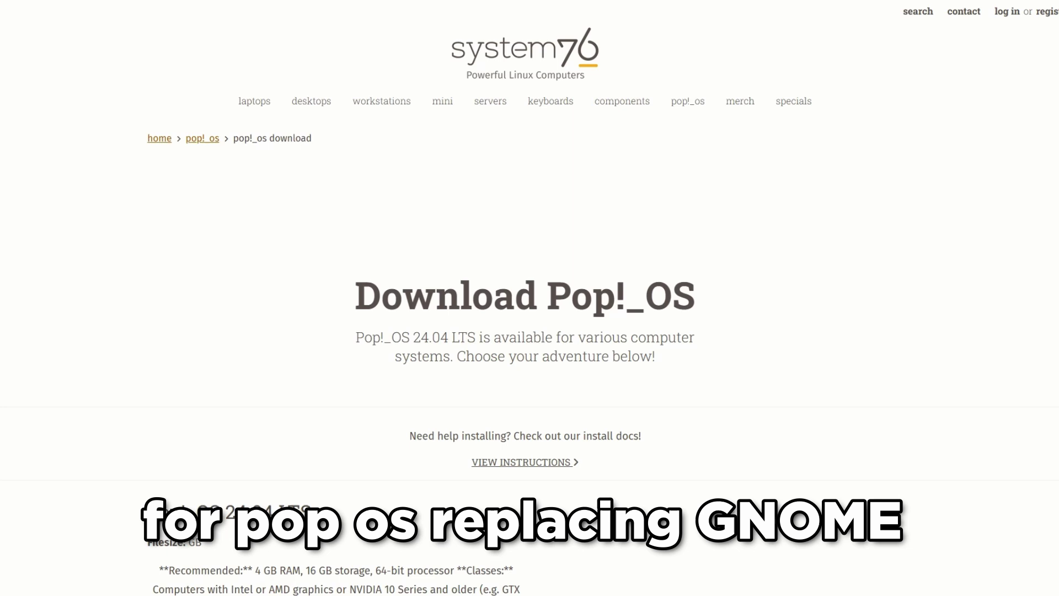
pyautogui.scroll(-1, 519, 275)
pyautogui.scroll(-3, 519, 274)
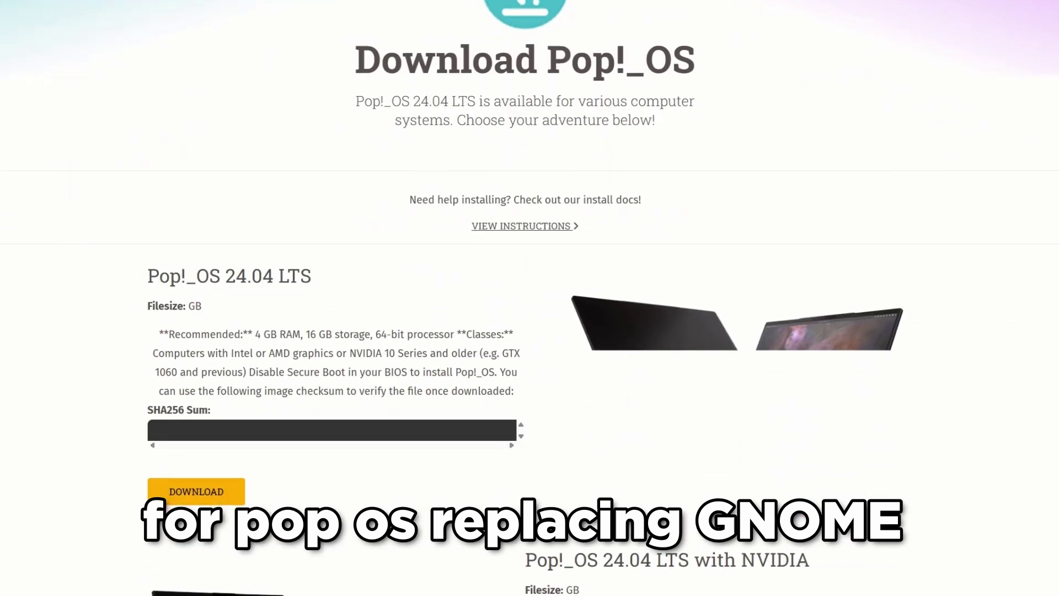
pyautogui.moveTo(145, 276); pyautogui.dragTo(324, 276)
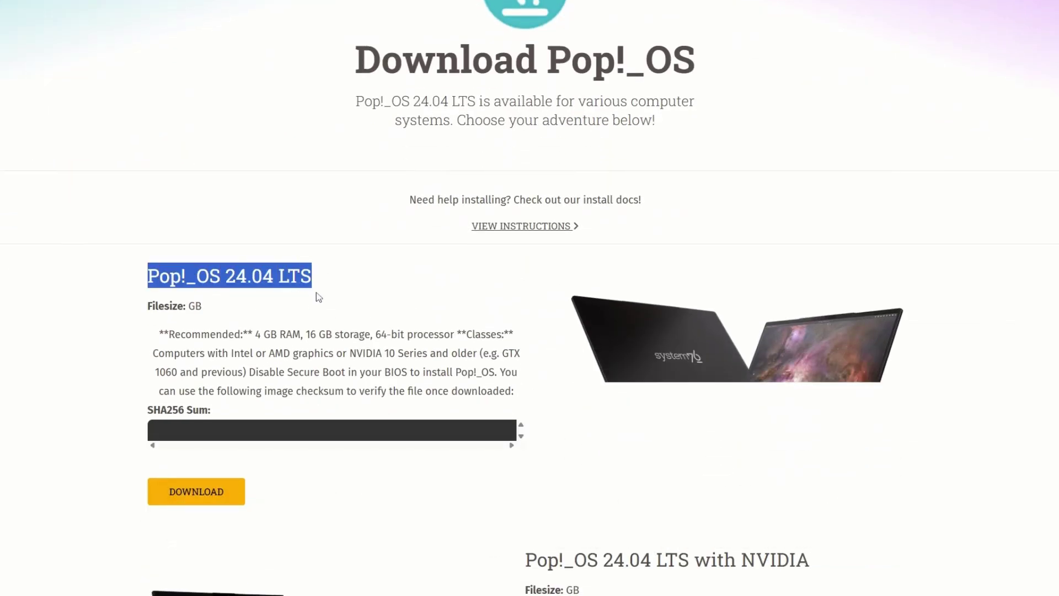
pyautogui.scroll(-3, 323, 298)
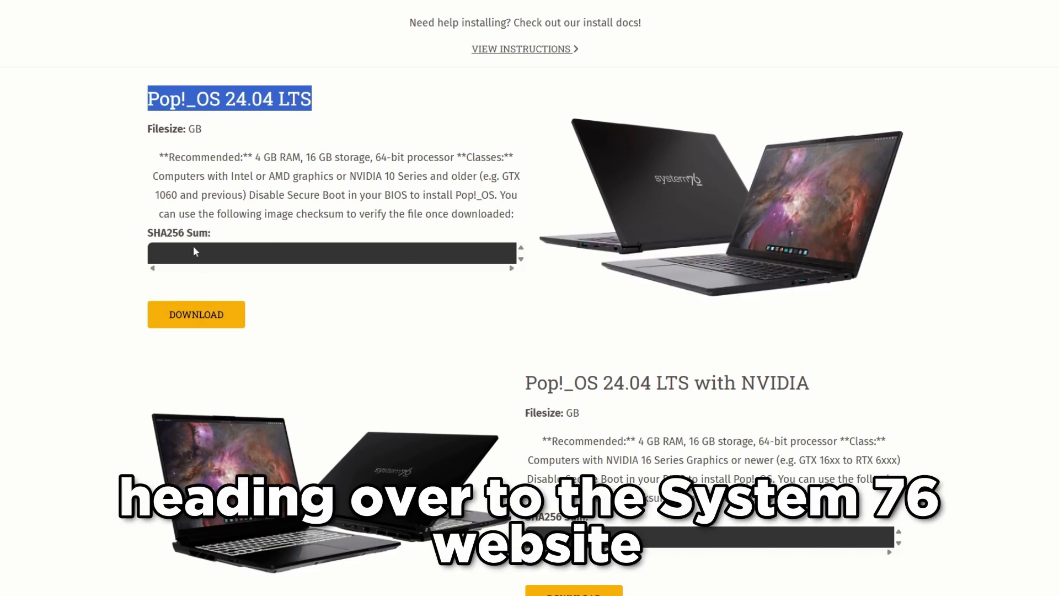
pyautogui.scroll(-3, 302, 351)
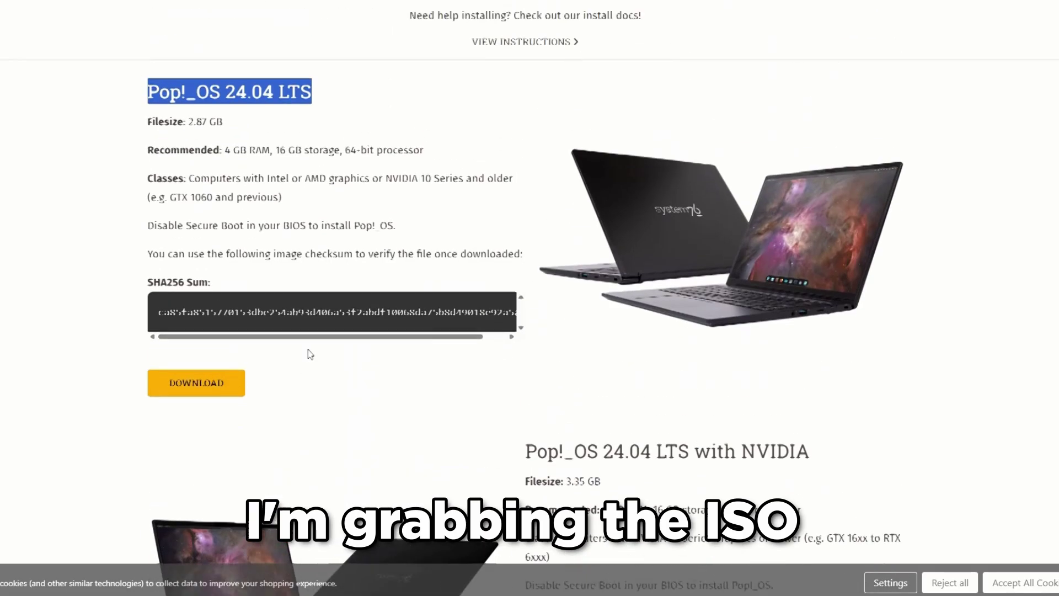
pyautogui.scroll(1, 525, 302)
pyautogui.click(613, 347)
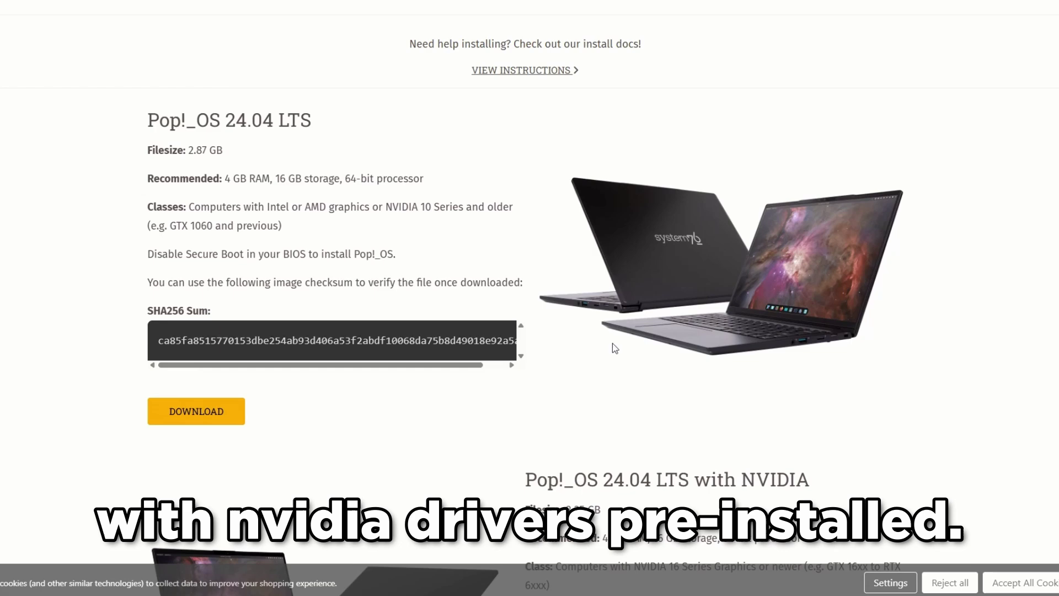
pyautogui.moveTo(528, 479); pyautogui.dragTo(758, 479)
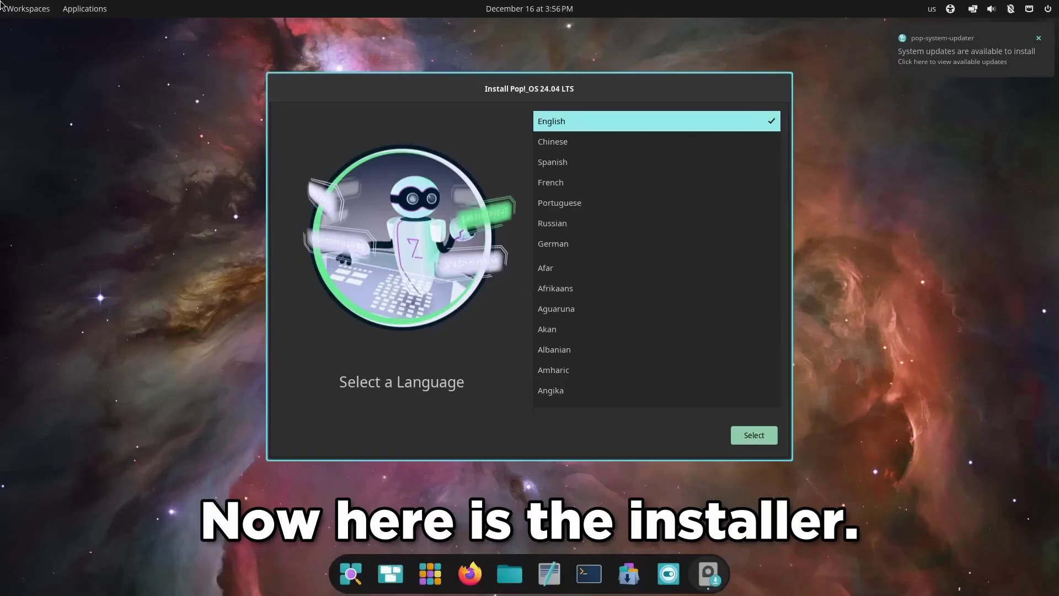
# - Choose English with the United Kingdom region and the English (UK) keyboard layout
pyautogui.press('Return')
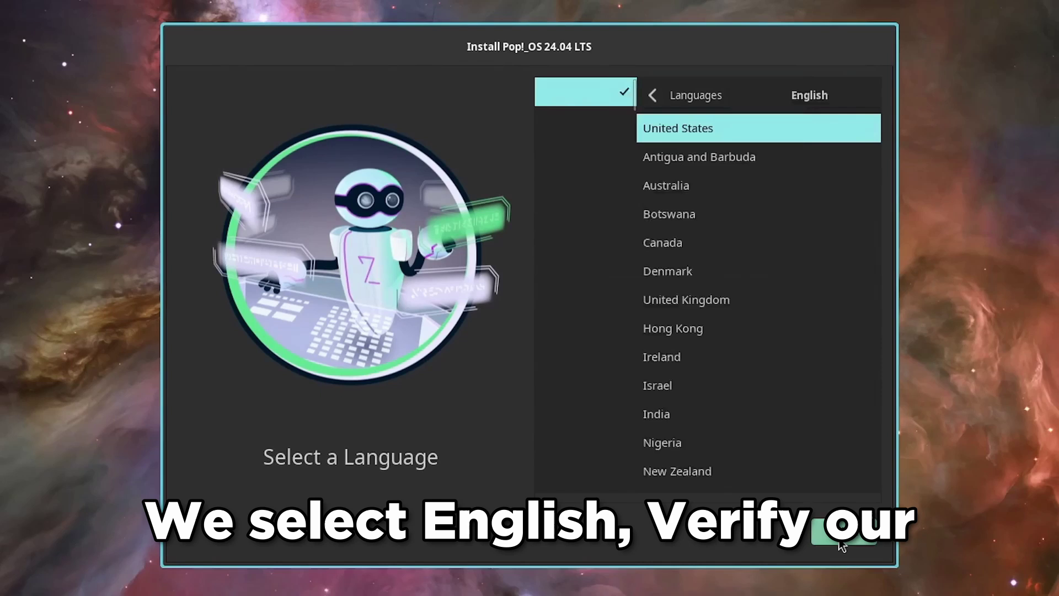
pyautogui.click(605, 272)
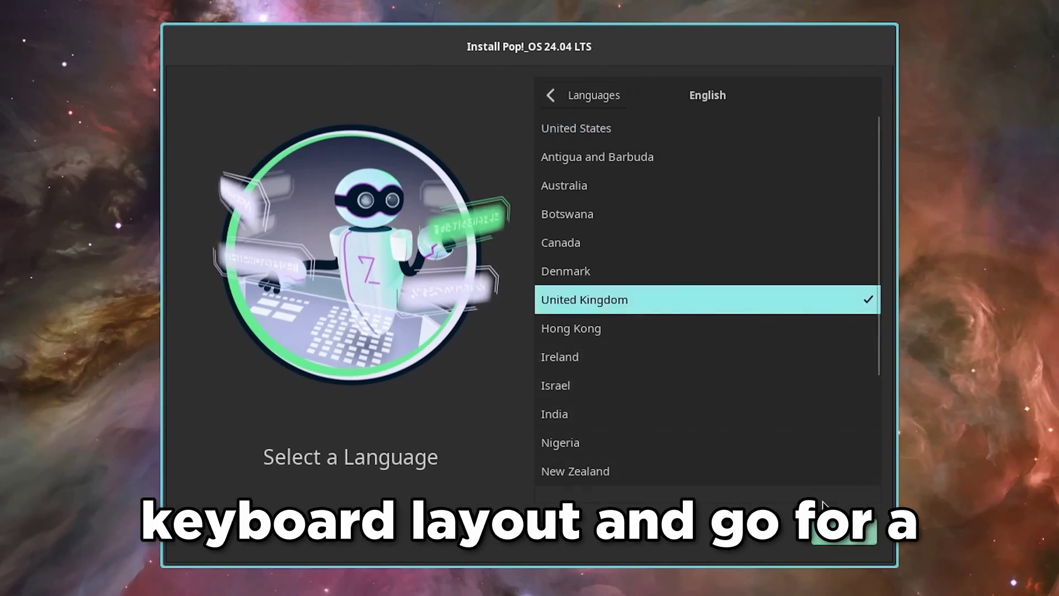
pyautogui.click(836, 539)
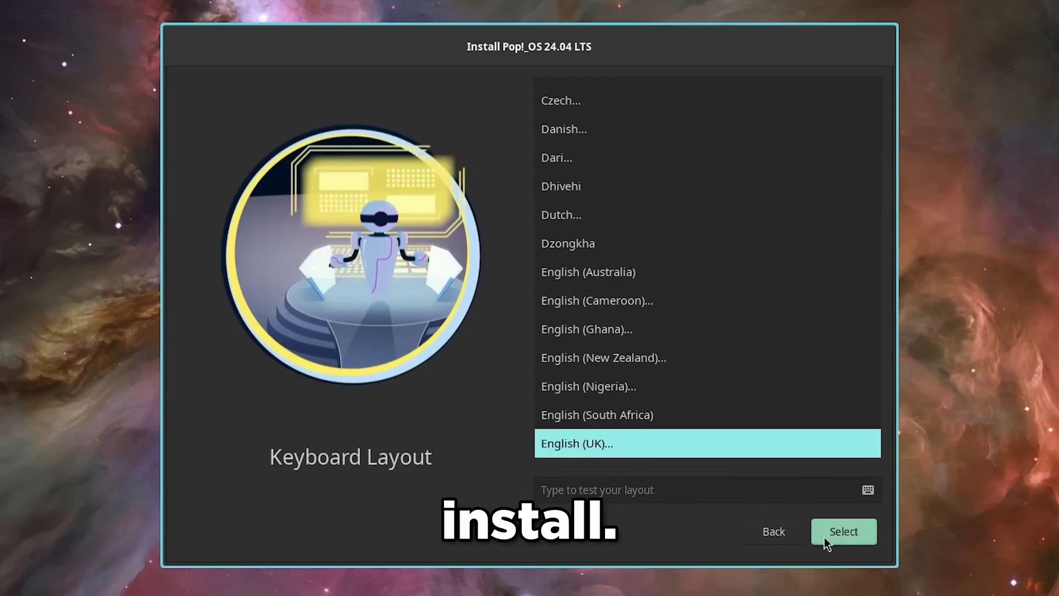
pyautogui.click(824, 538)
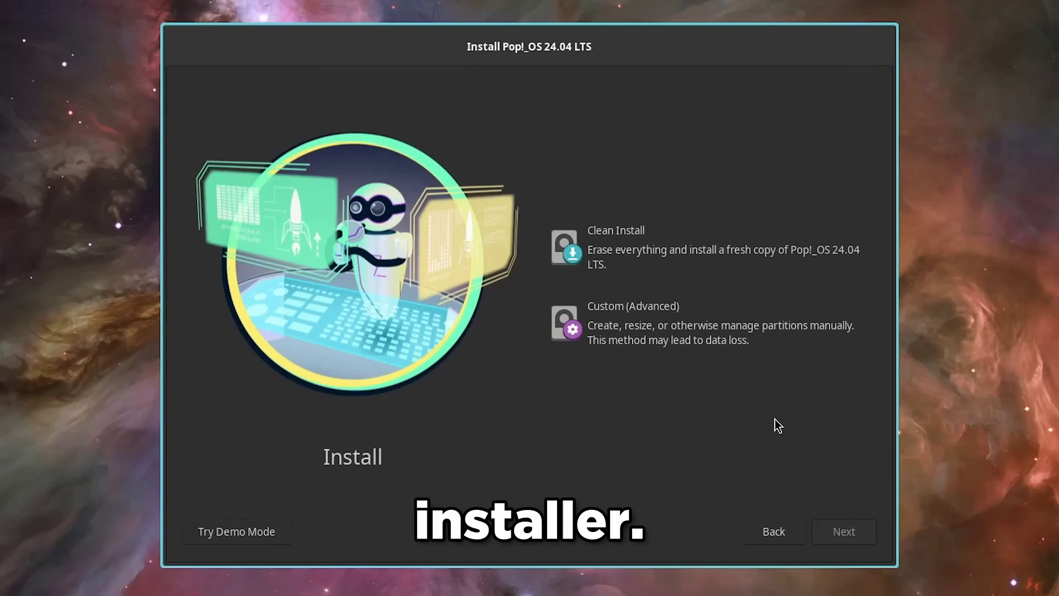
# - Run a Clean Install with the account password set, skipping drive encryption
pyautogui.click(681, 234)
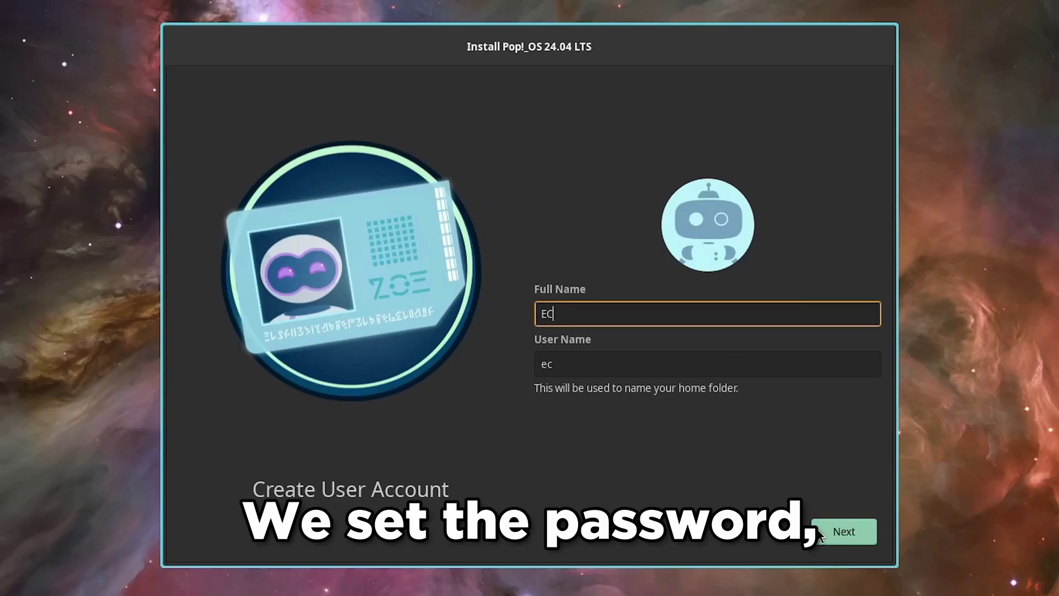
pyautogui.click(843, 531)
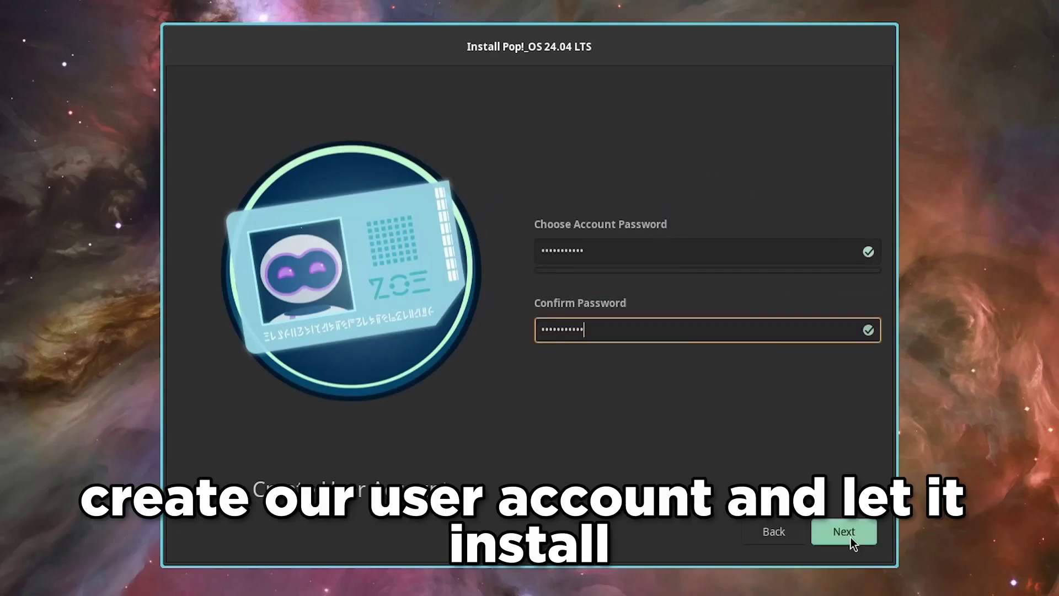
pyautogui.click(850, 537)
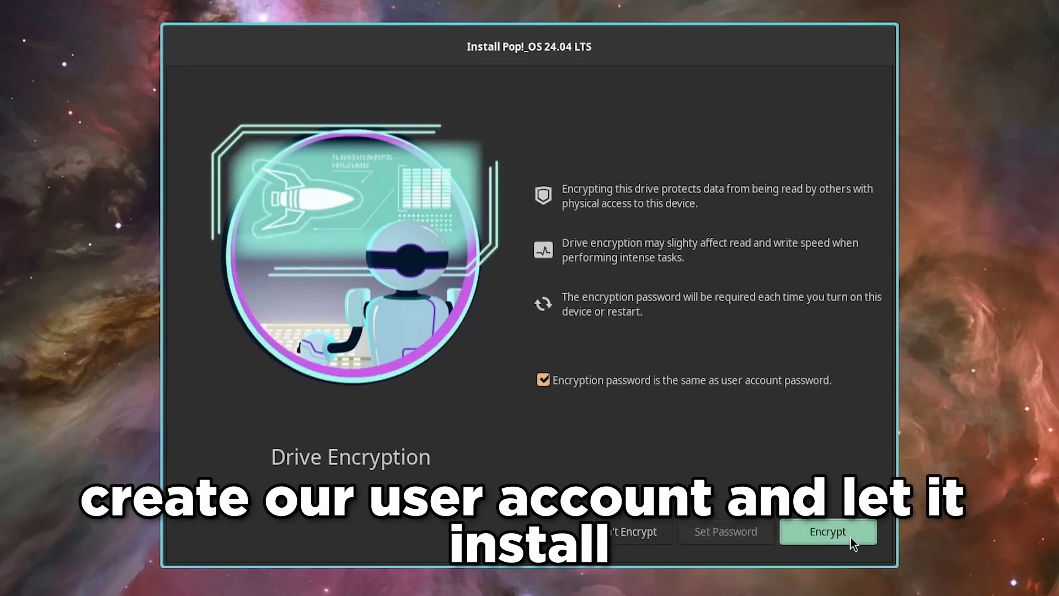
pyautogui.click(544, 379)
pyautogui.click(620, 533)
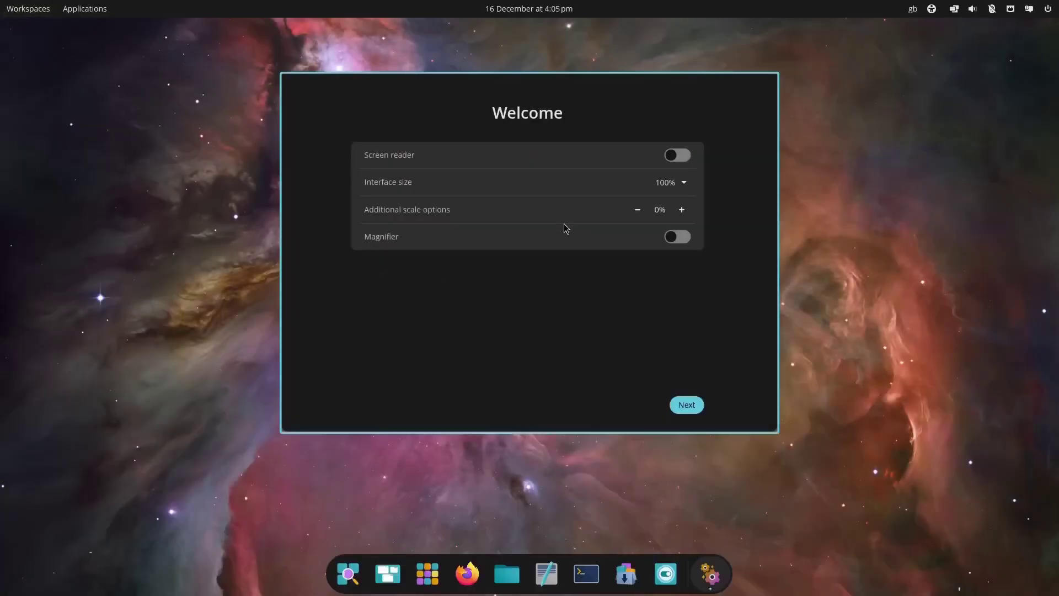
# - Set the interface size to 125%, keeping COSMIC Dark, the default layout, workspaces and shortcuts
pyautogui.click(666, 182)
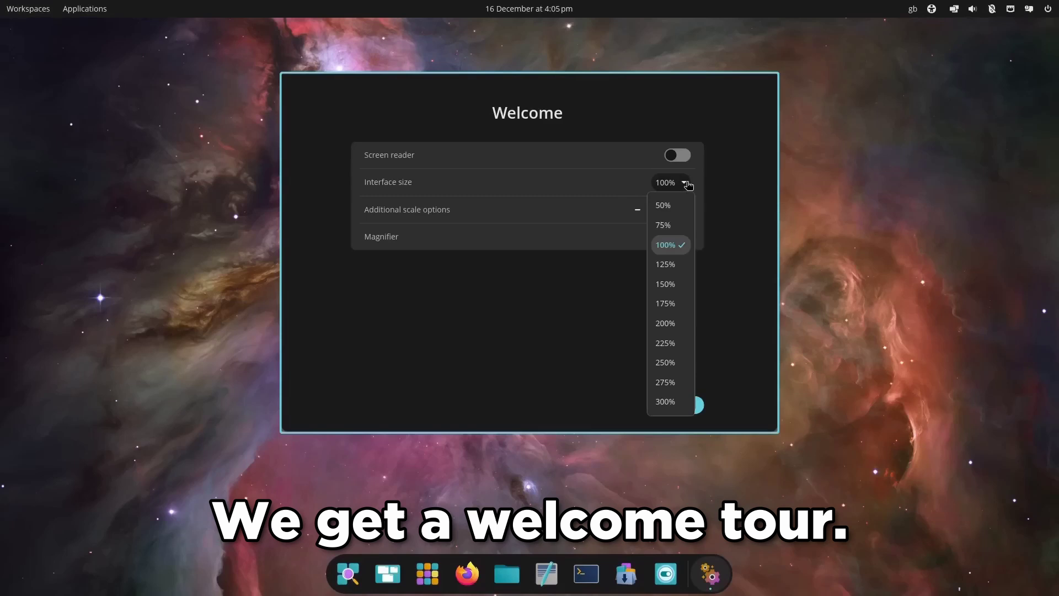
pyautogui.click(665, 264)
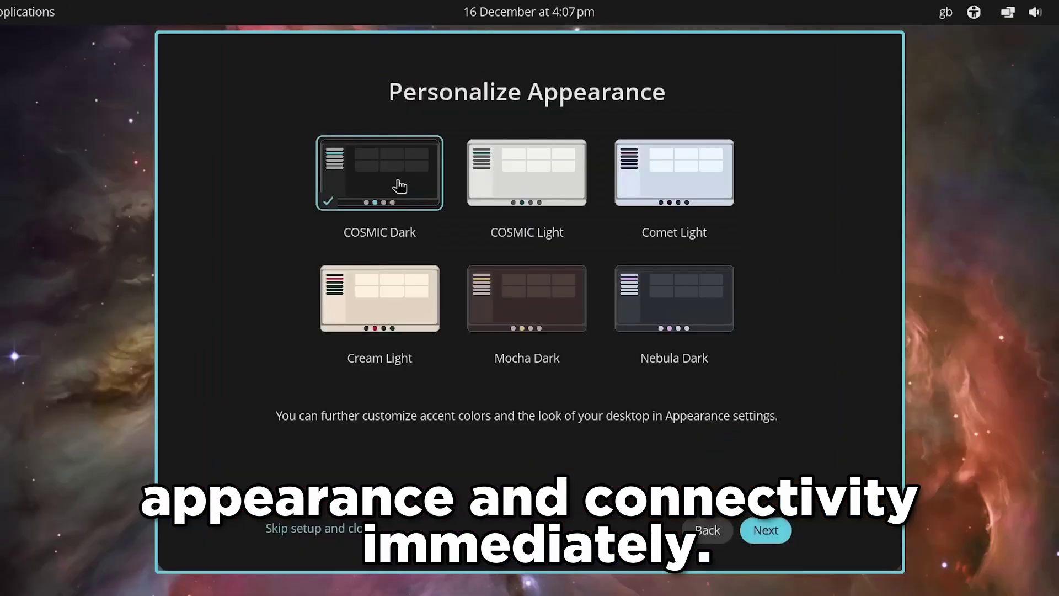
pyautogui.click(763, 530)
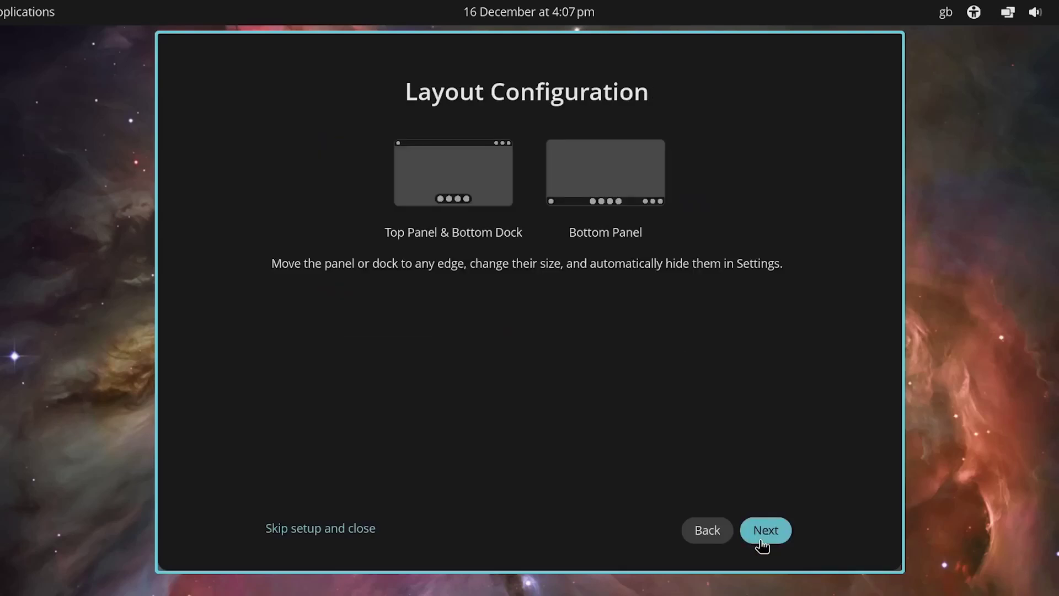
pyautogui.click(761, 539)
pyautogui.click(765, 529)
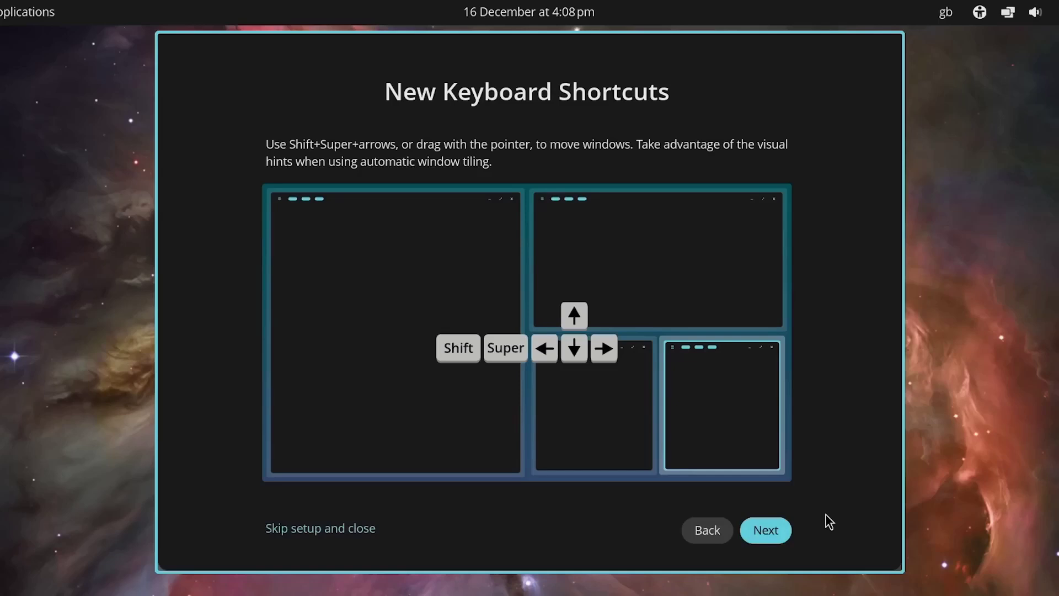
pyautogui.click(766, 529)
# - Finish setup, check the wired network status, view Workspaces, then open the Applications library
pyautogui.click(764, 528)
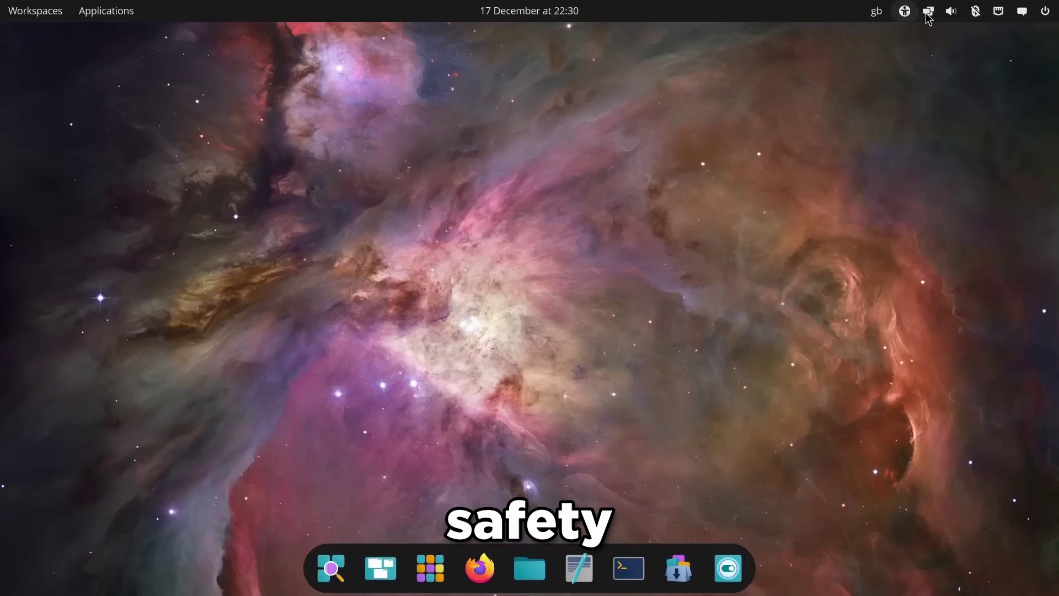
pyautogui.click(997, 16)
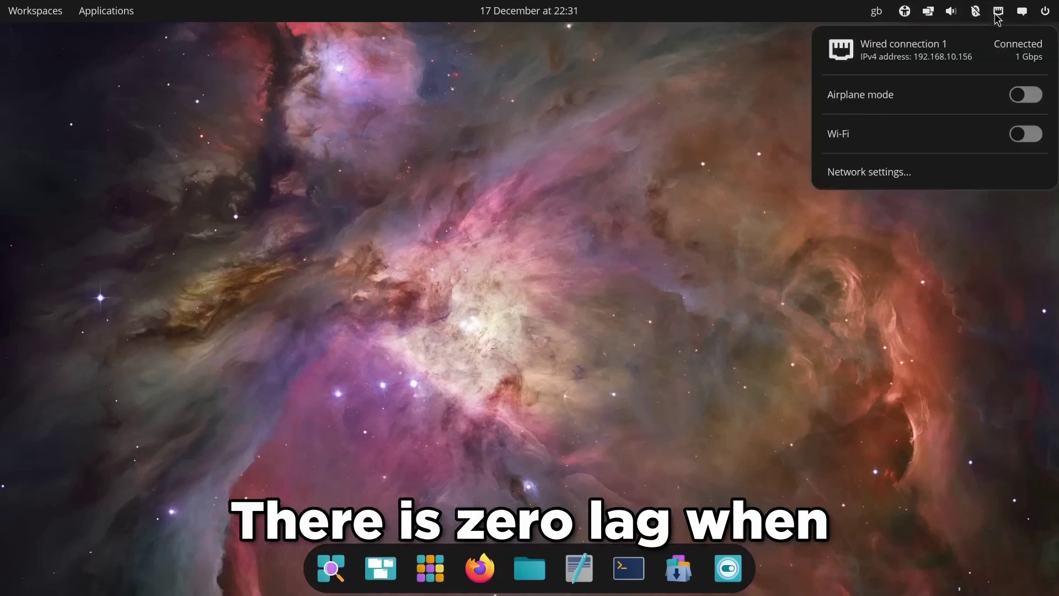
pyautogui.click(998, 15)
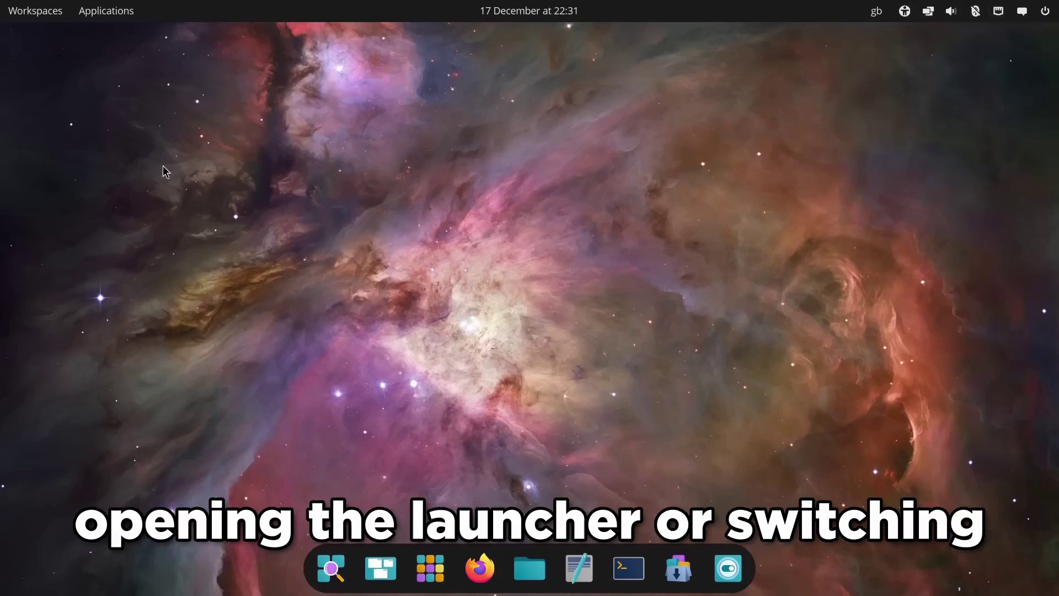
pyautogui.click(49, 16)
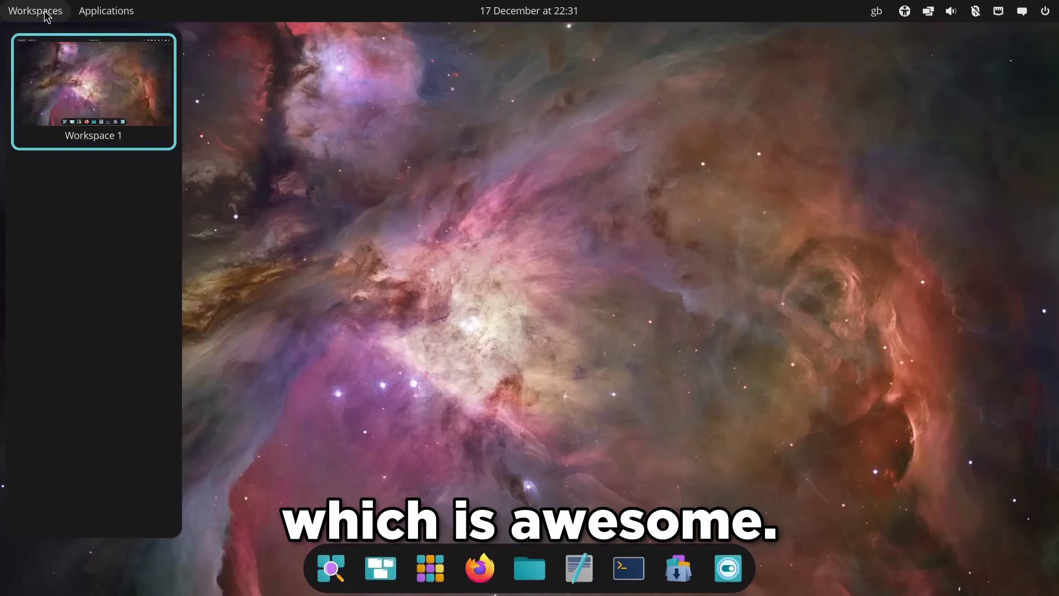
pyautogui.click(110, 16)
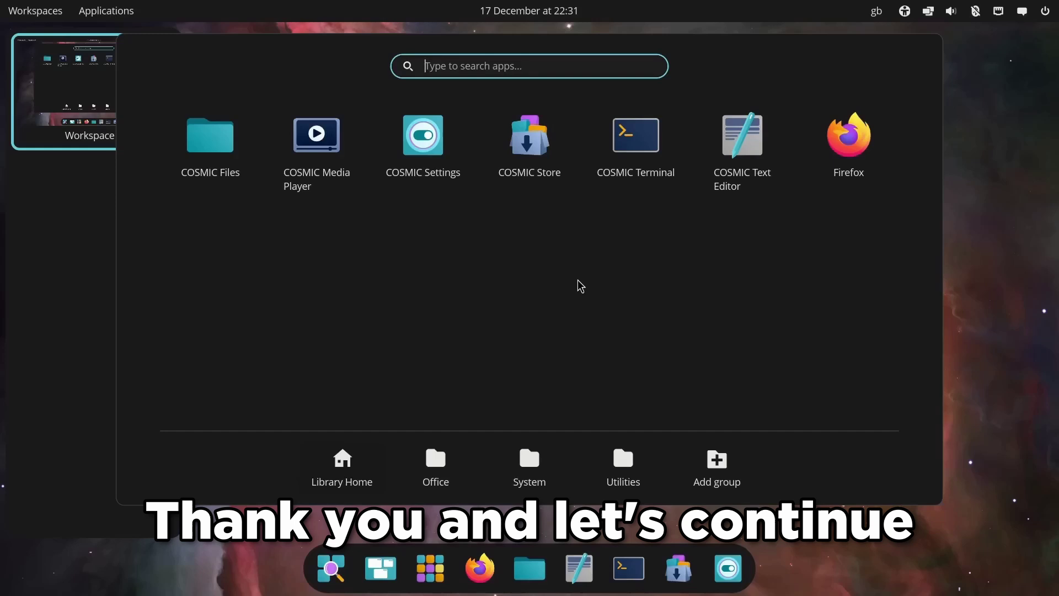
# - Browse the Office app group, close the library and workspaces overview, and open Files
pyautogui.click(437, 460)
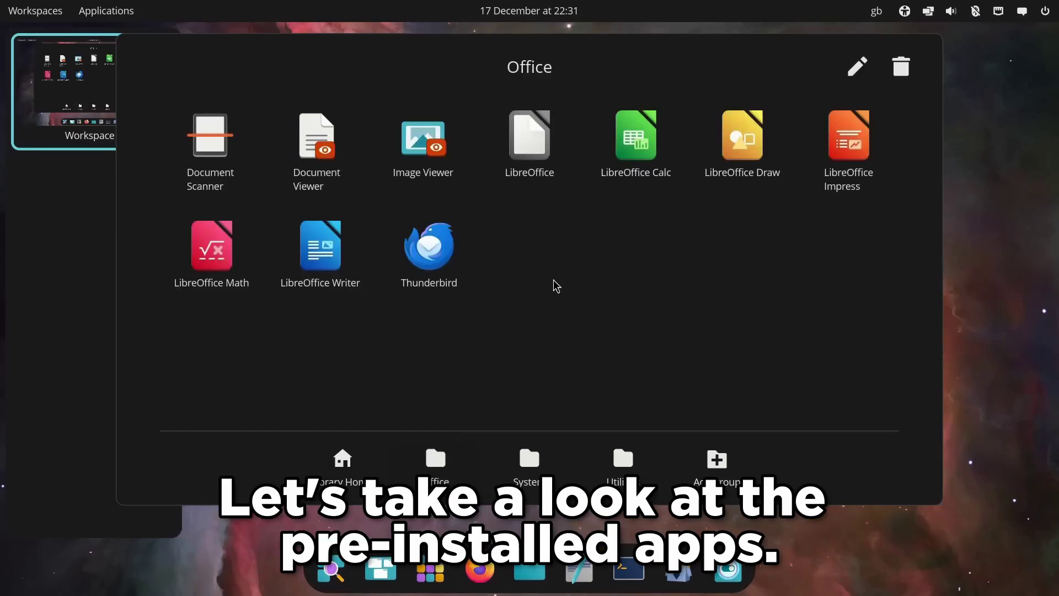
pyautogui.click(1012, 371)
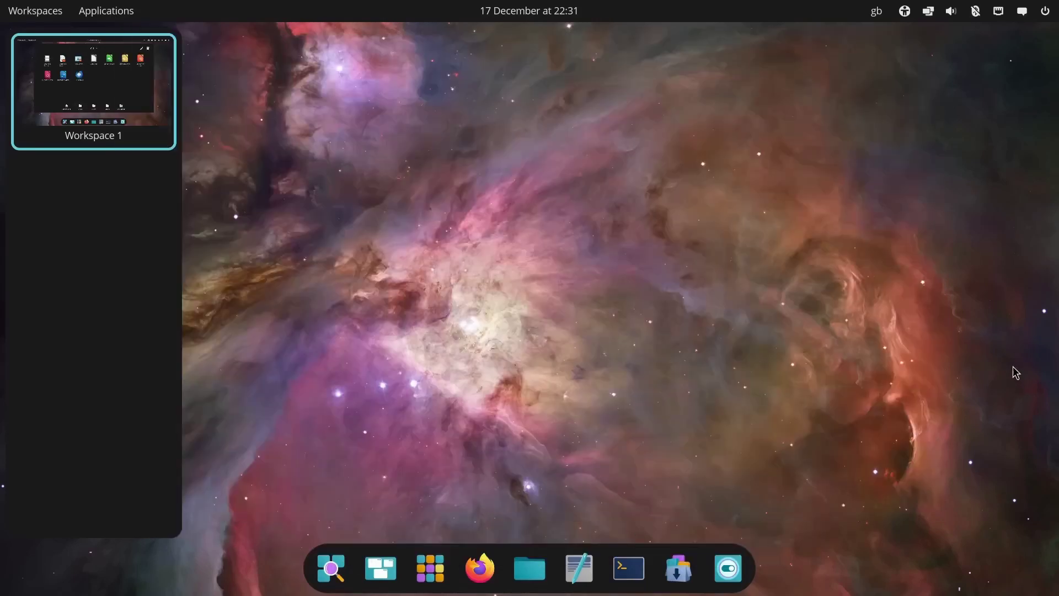
pyautogui.click(580, 379)
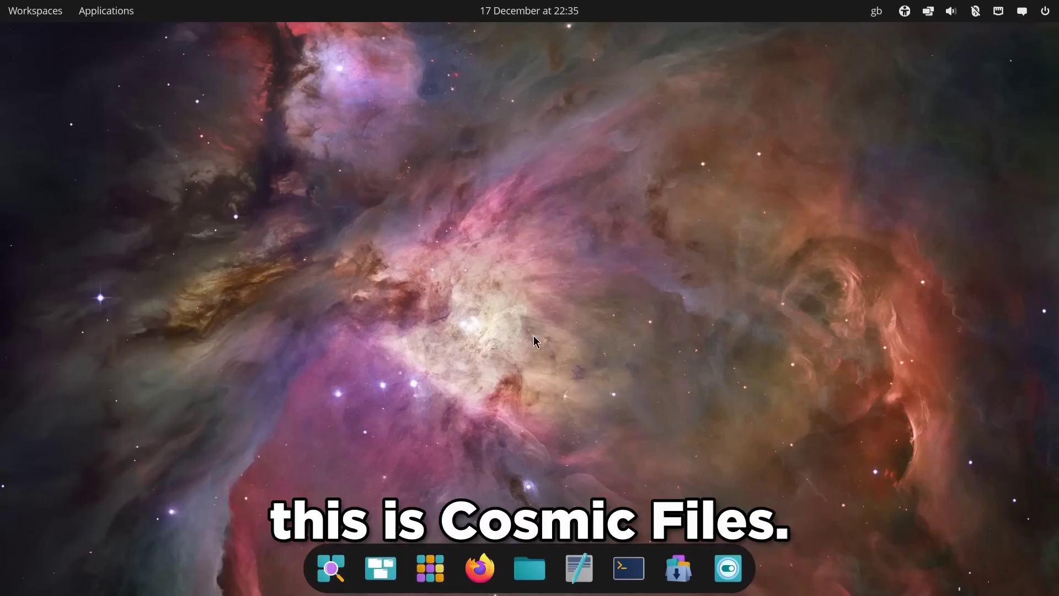
pyautogui.click(541, 571)
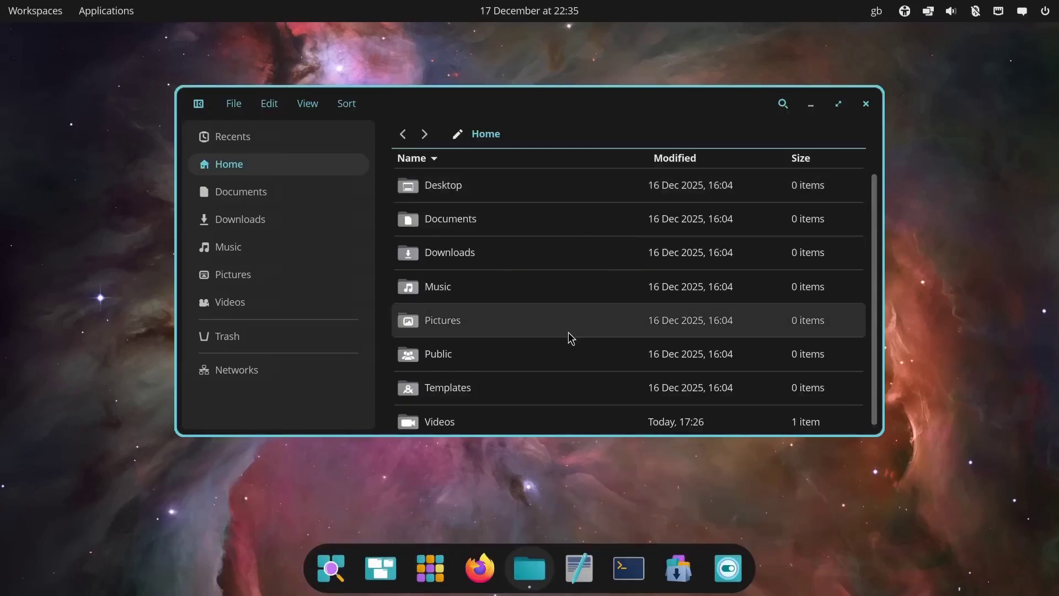
# - Switch the Home folder in COSMIC Files from list view to Grid view
pyautogui.click(310, 106)
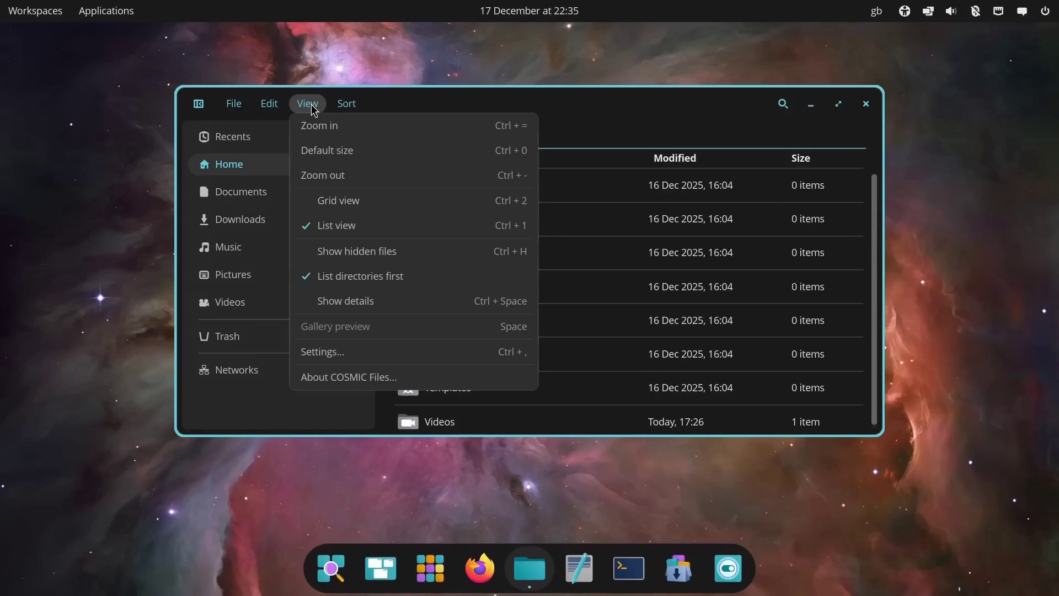
pyautogui.click(328, 201)
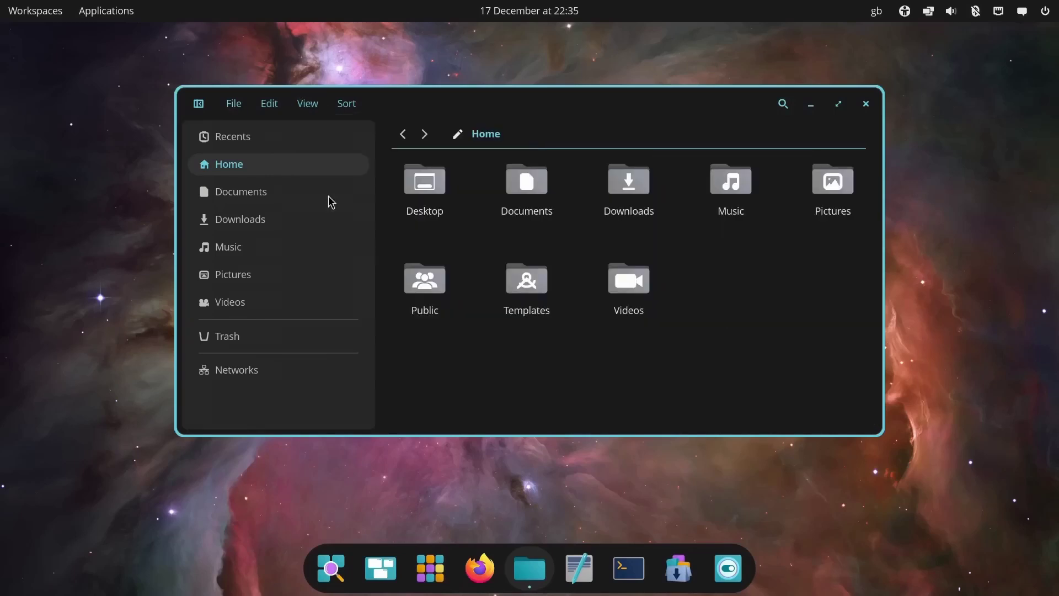
pyautogui.click(308, 105)
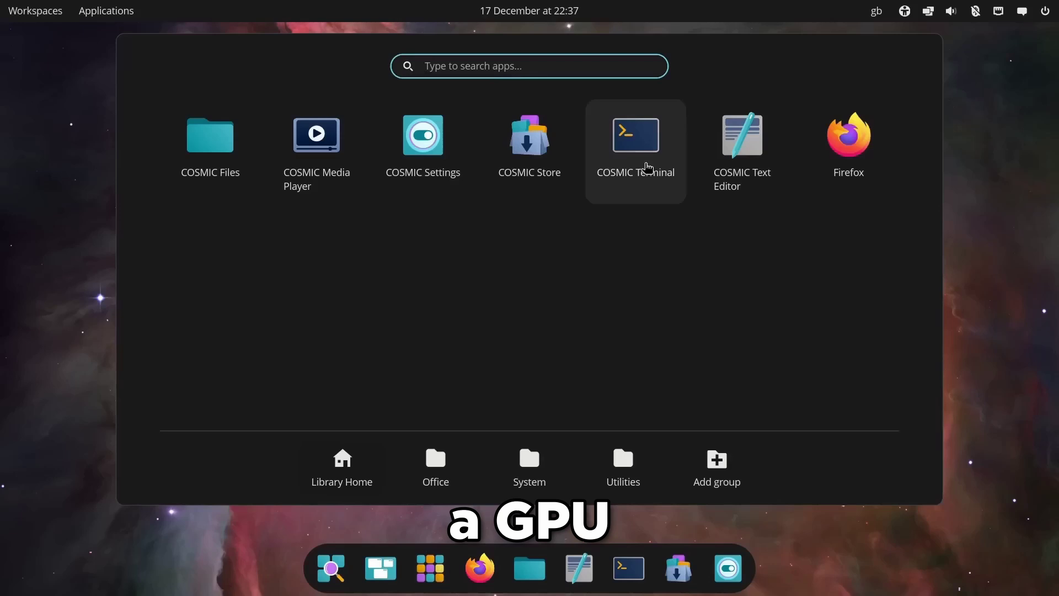
# - Open Terminal, zoom the text with Ctrl+=, and run lsblk to list partitions and swap
pyautogui.click(643, 168)
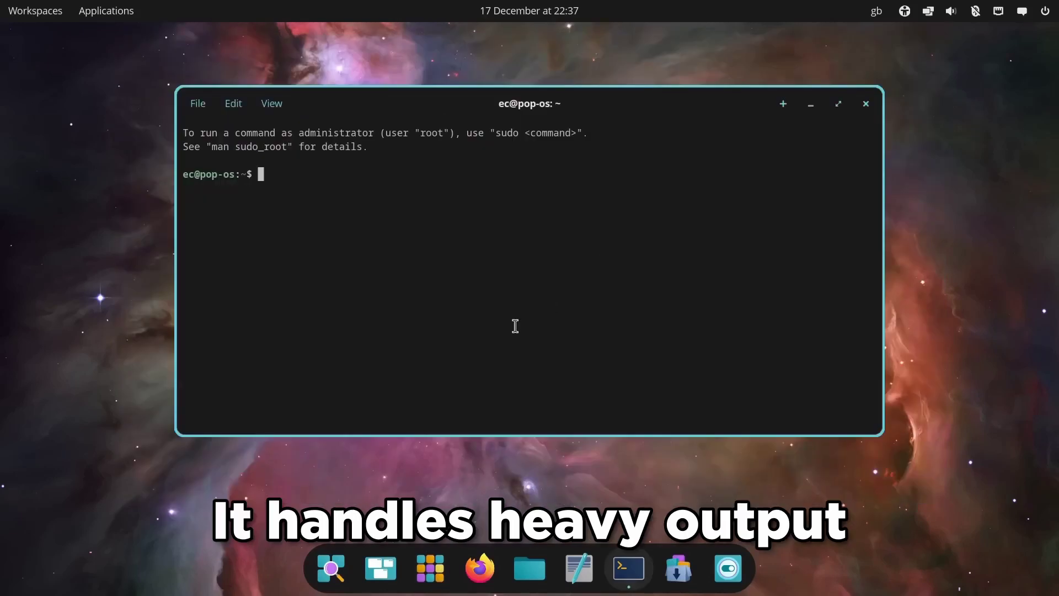
pyautogui.hotkey('ctrl', '=')
pyautogui.hotkey('ctrl', '=')
pyautogui.hotkey('ctrl', '=')
pyautogui.hotkey('ctrl', '=')
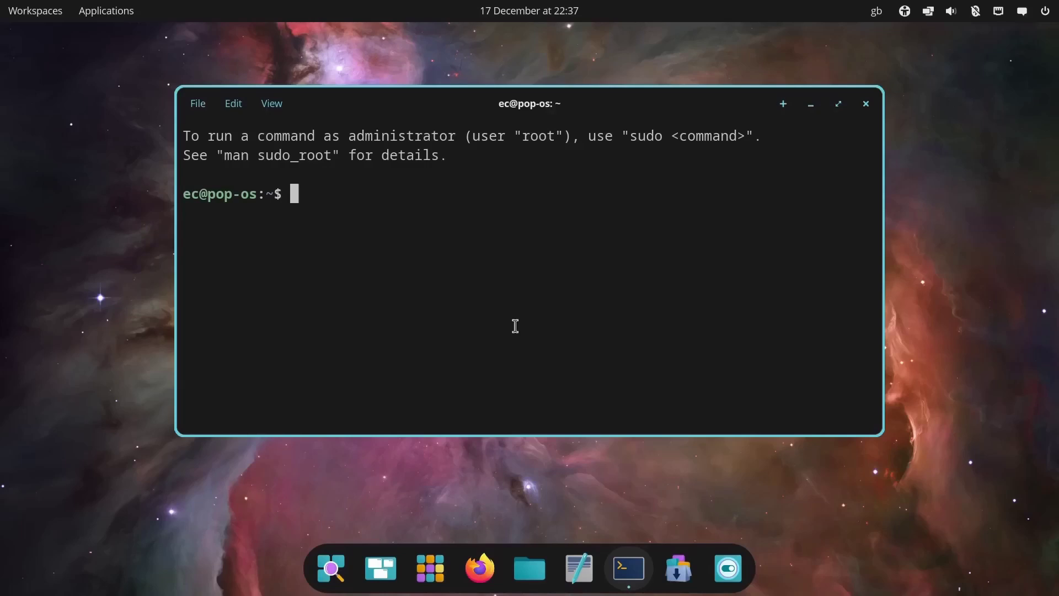
pyautogui.write('lsblk')
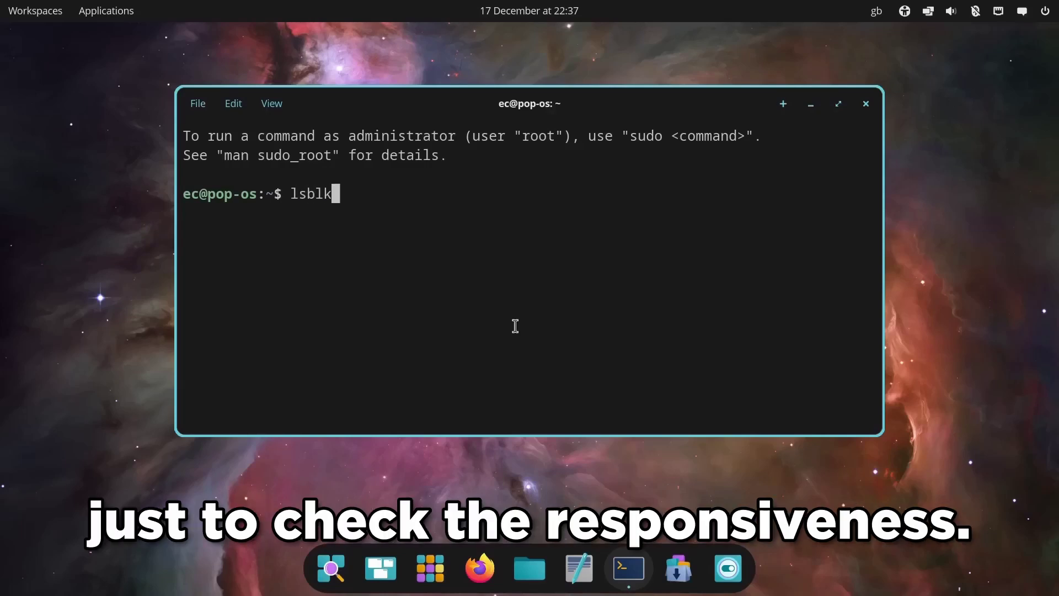
pyautogui.press('Return')
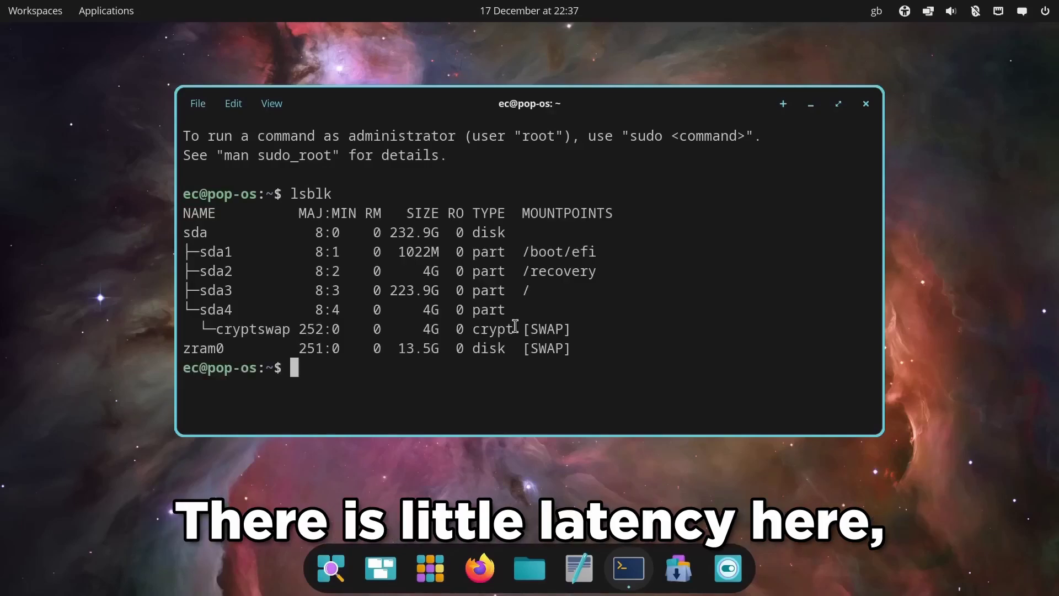
# - Close the terminal, then open and close an empty Text Editor window
pyautogui.click(866, 104)
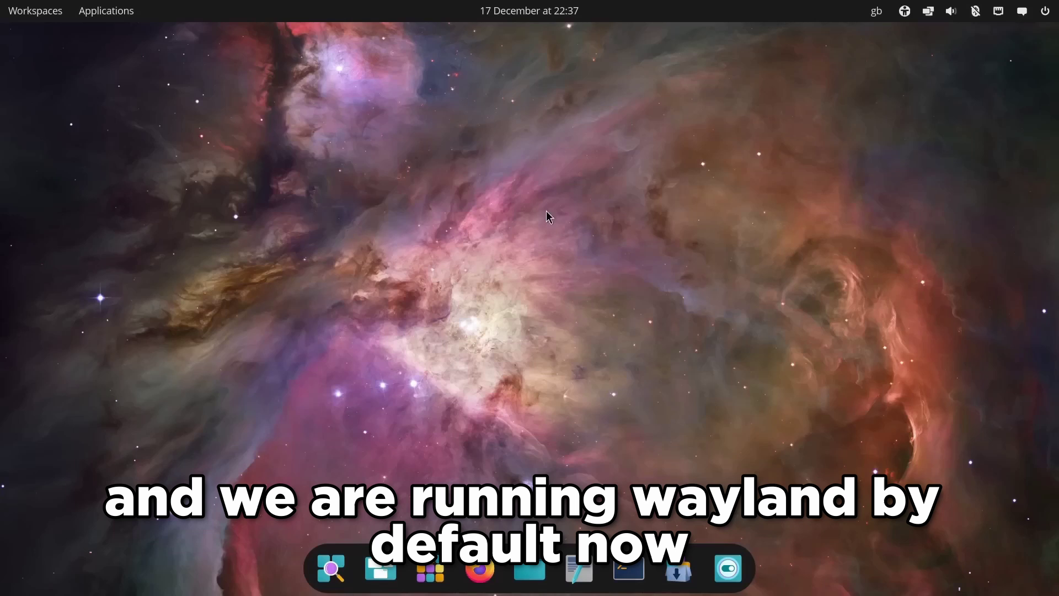
pyautogui.click(431, 568)
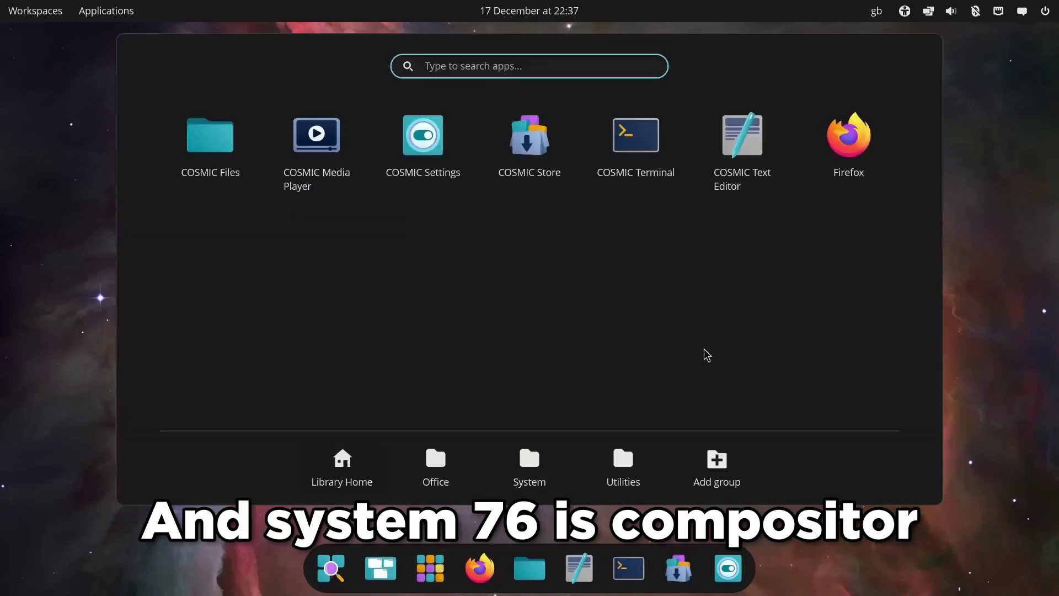
pyautogui.click(756, 162)
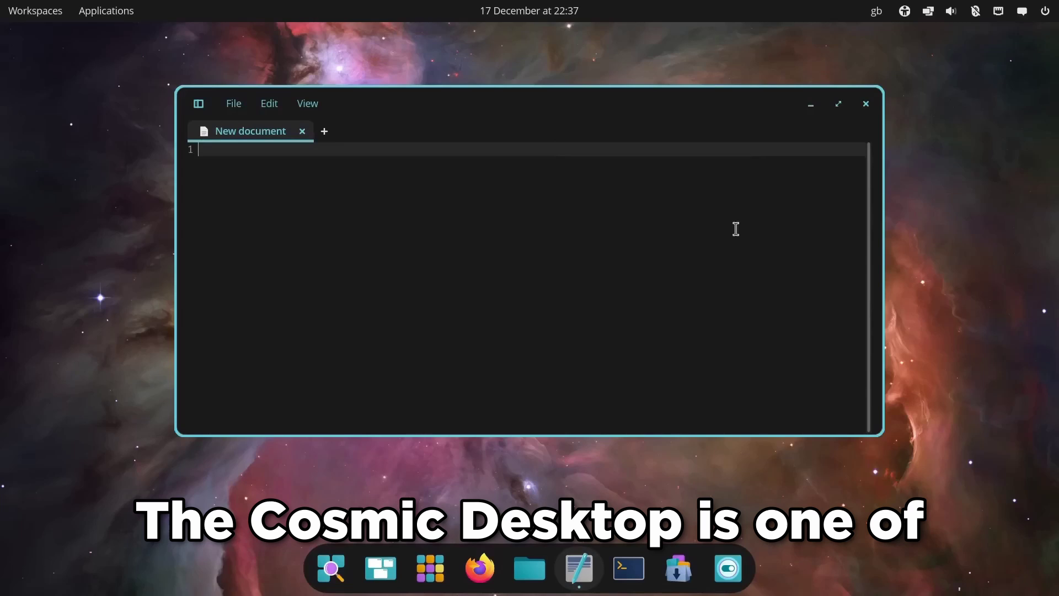
pyautogui.click(865, 104)
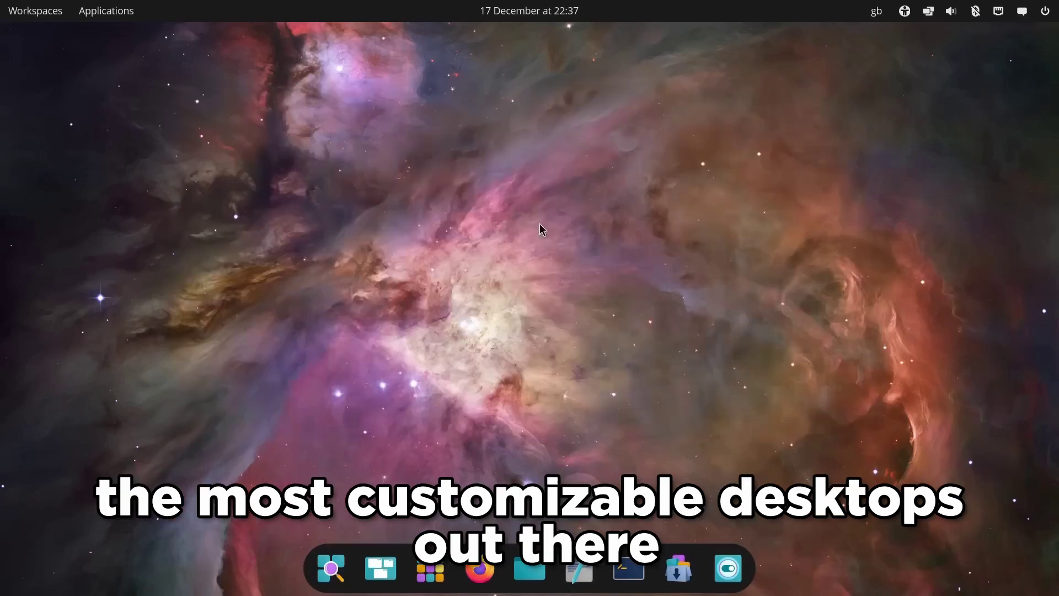
# - Launch COSMIC Screenshot from the Utilities group of the App Library
pyautogui.click(433, 571)
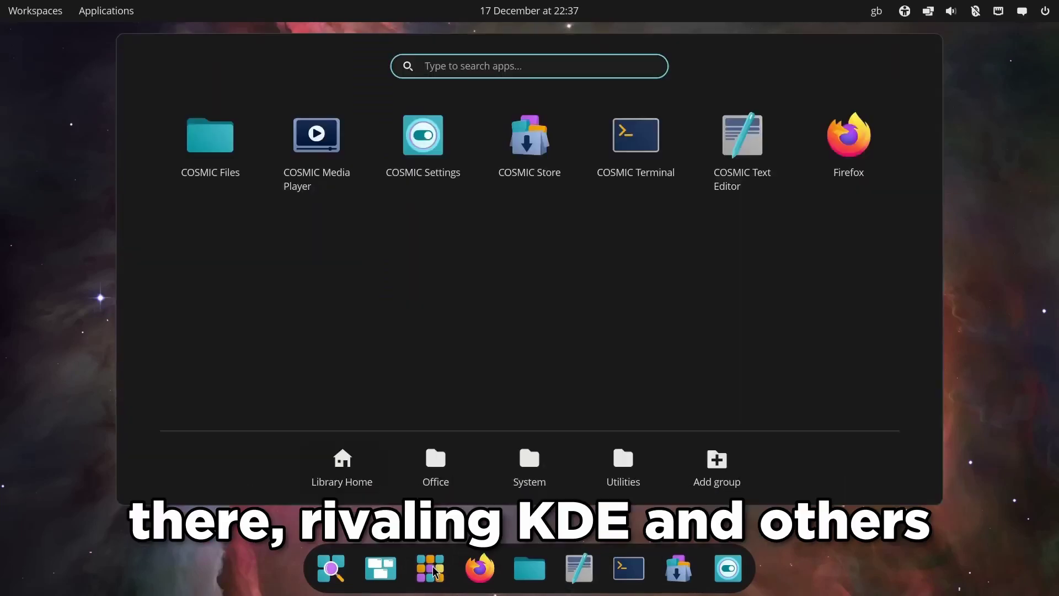
pyautogui.click(609, 477)
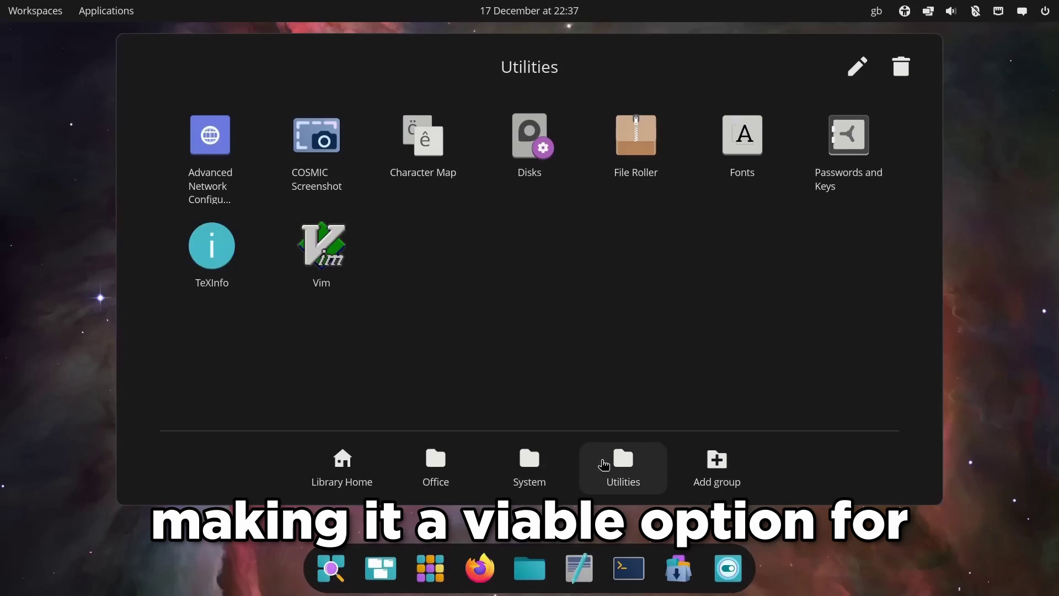
pyautogui.click(310, 157)
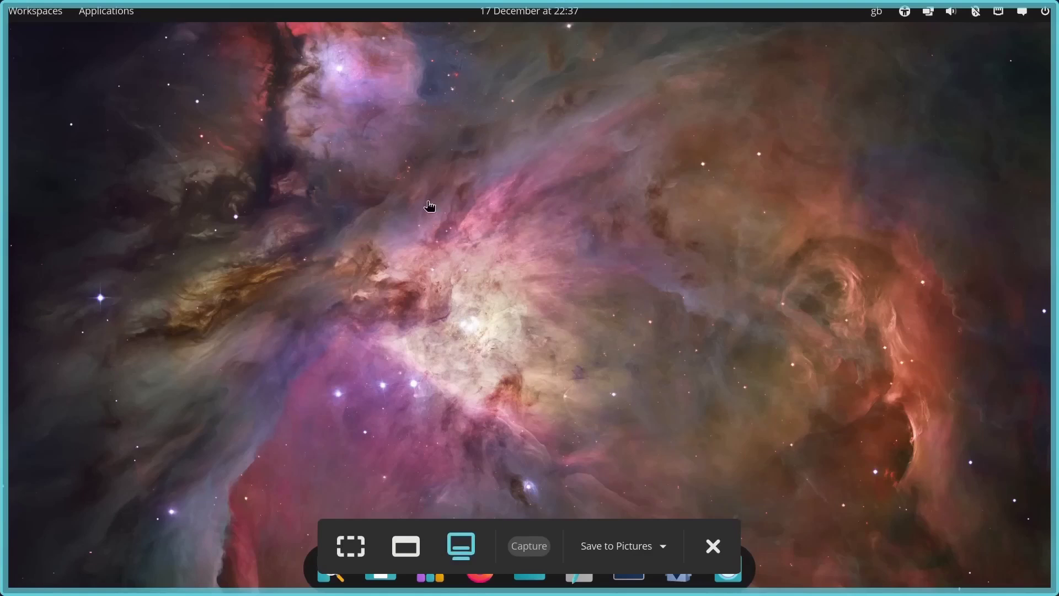
# - Dismiss the screenshot tool, open Desktop > Appearance and scroll down to the Style options
pyautogui.click(712, 548)
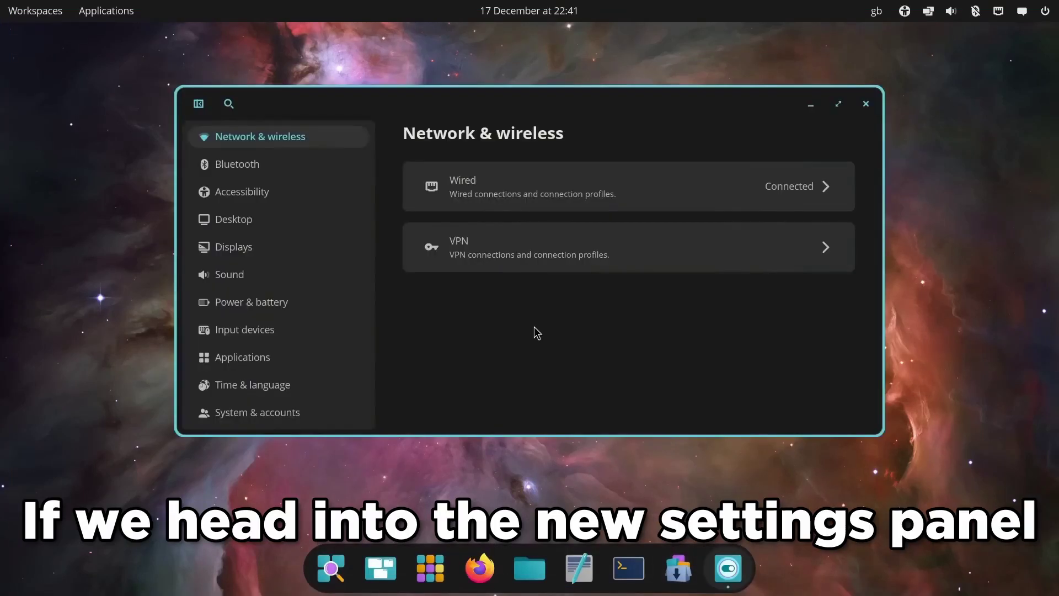
pyautogui.click(231, 217)
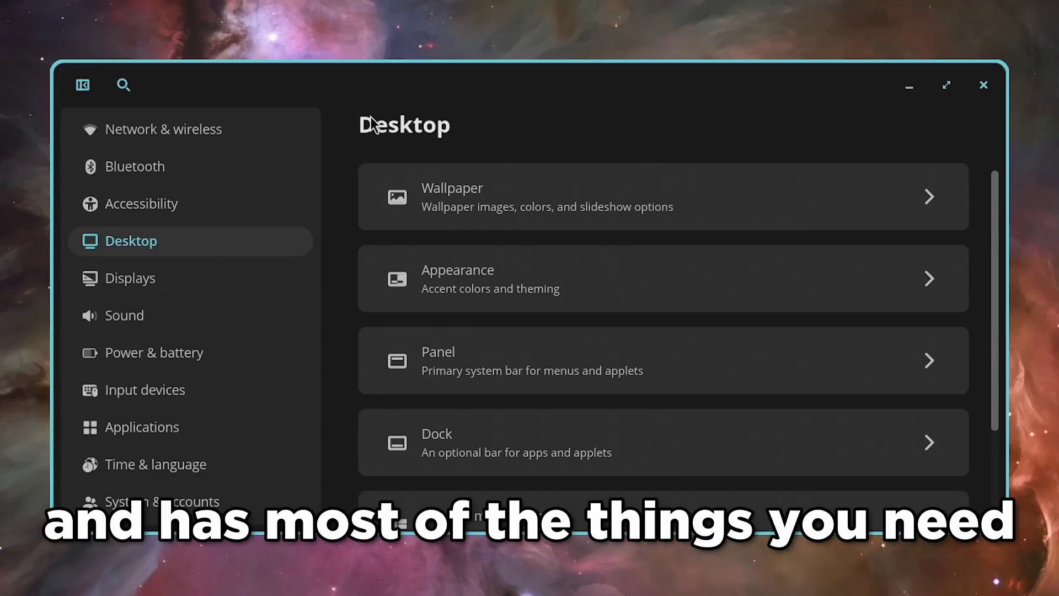
pyautogui.click(922, 288)
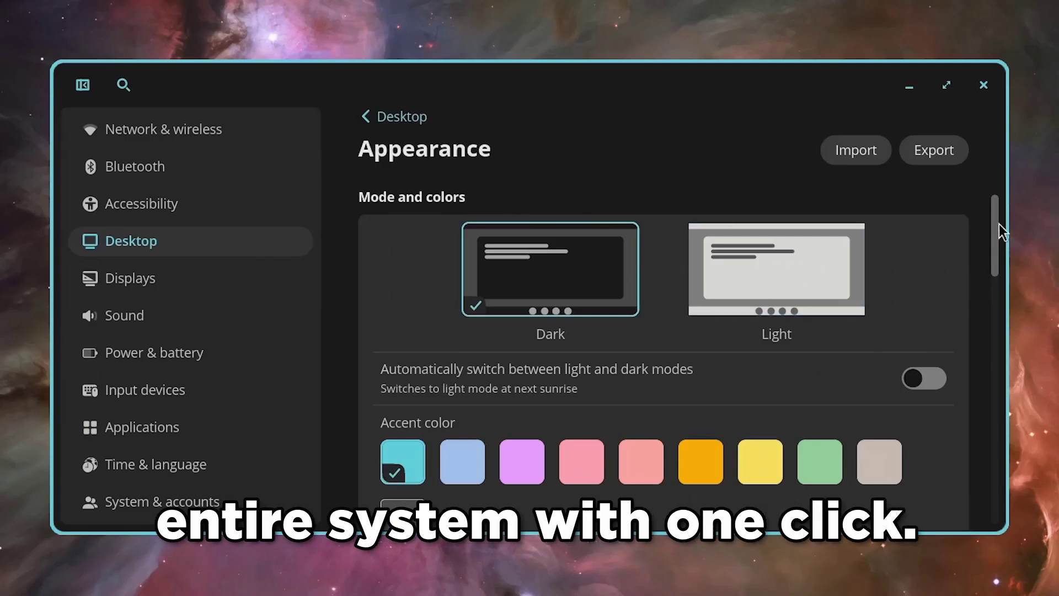
pyautogui.moveTo(1000, 225); pyautogui.dragTo(972, 301)
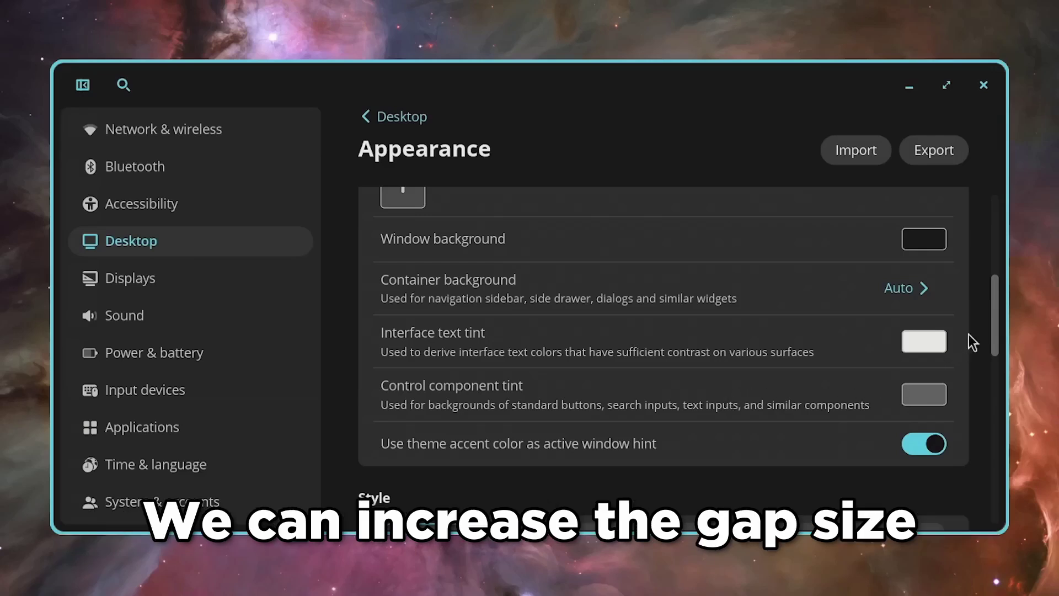
pyautogui.moveTo(995, 307); pyautogui.dragTo(996, 371)
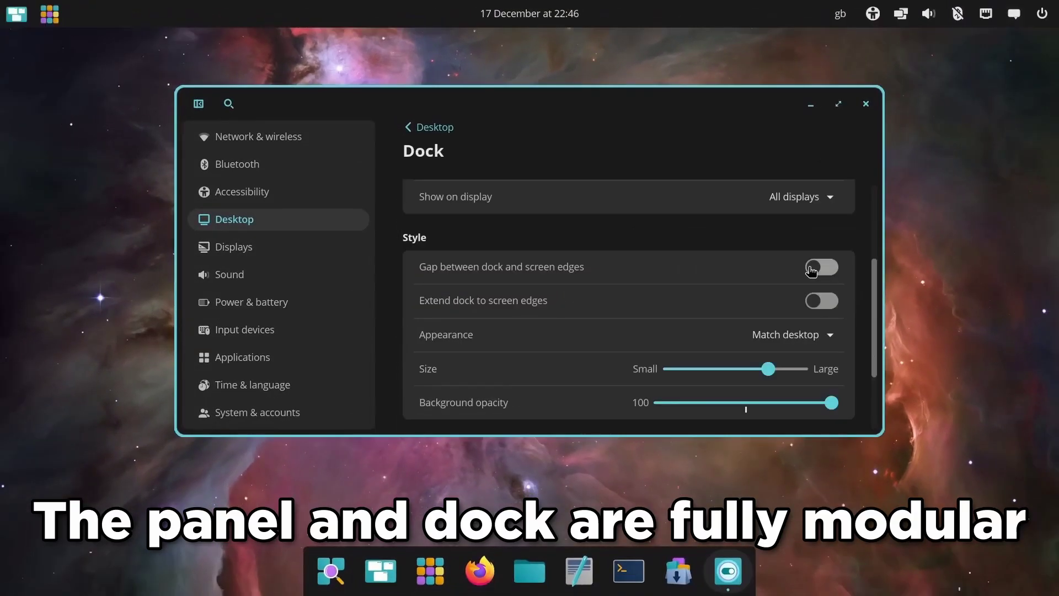
# - Toggle the dock's edge gap, set its position to Bottom, then switch the gap off
pyautogui.click(830, 270)
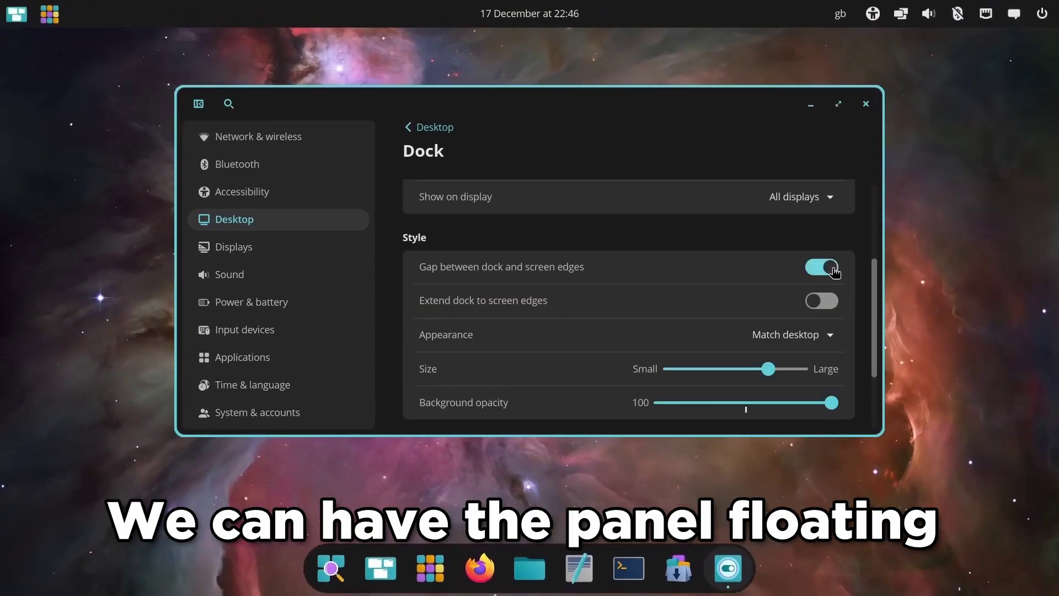
pyautogui.click(823, 269)
pyautogui.click(827, 303)
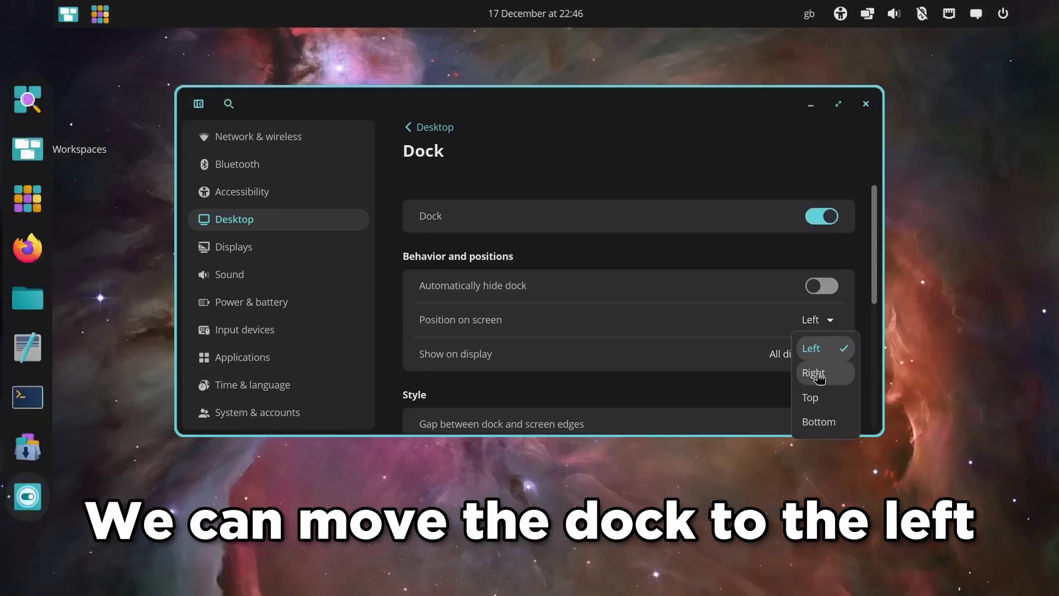
pyautogui.click(808, 423)
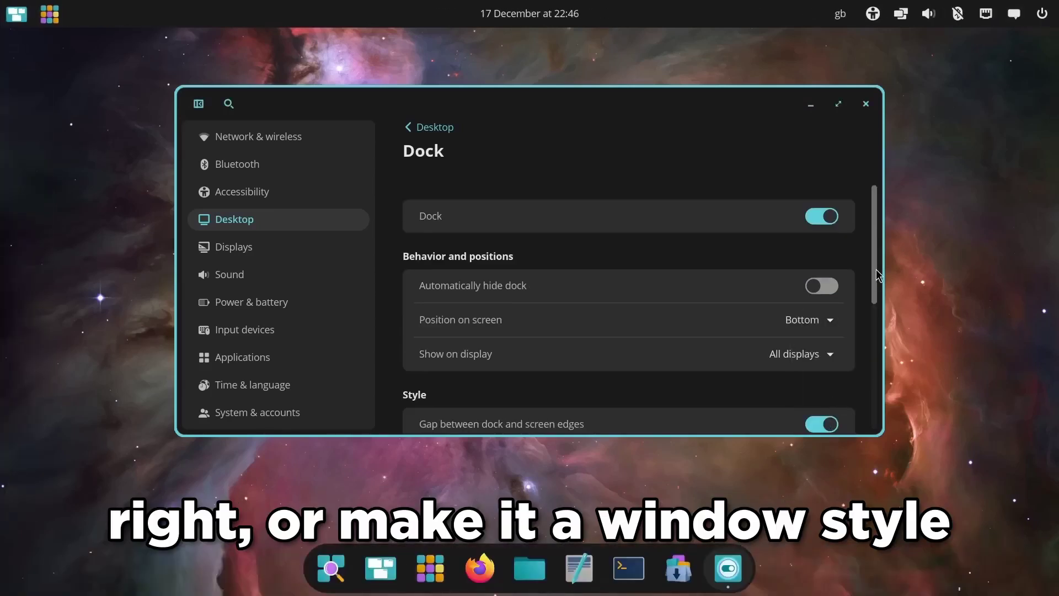
pyautogui.moveTo(878, 275); pyautogui.dragTo(870, 347)
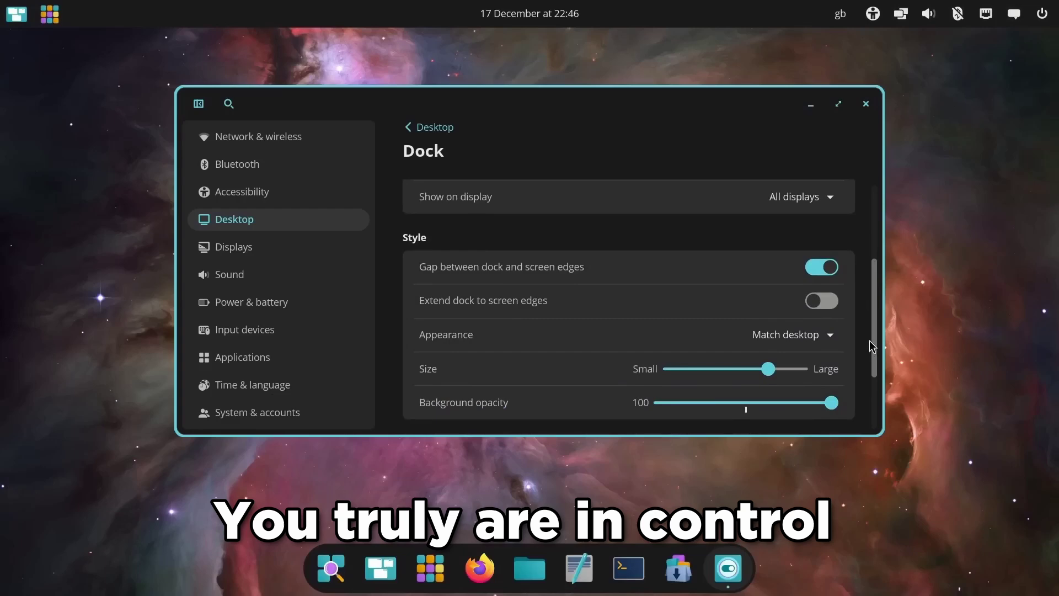
pyautogui.click(811, 268)
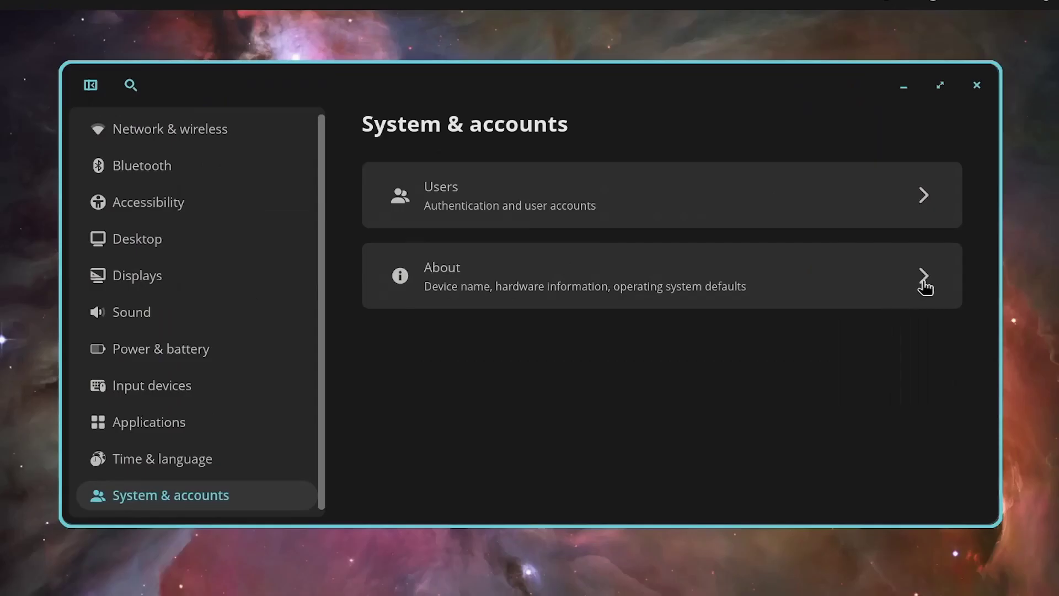
pyautogui.click(924, 279)
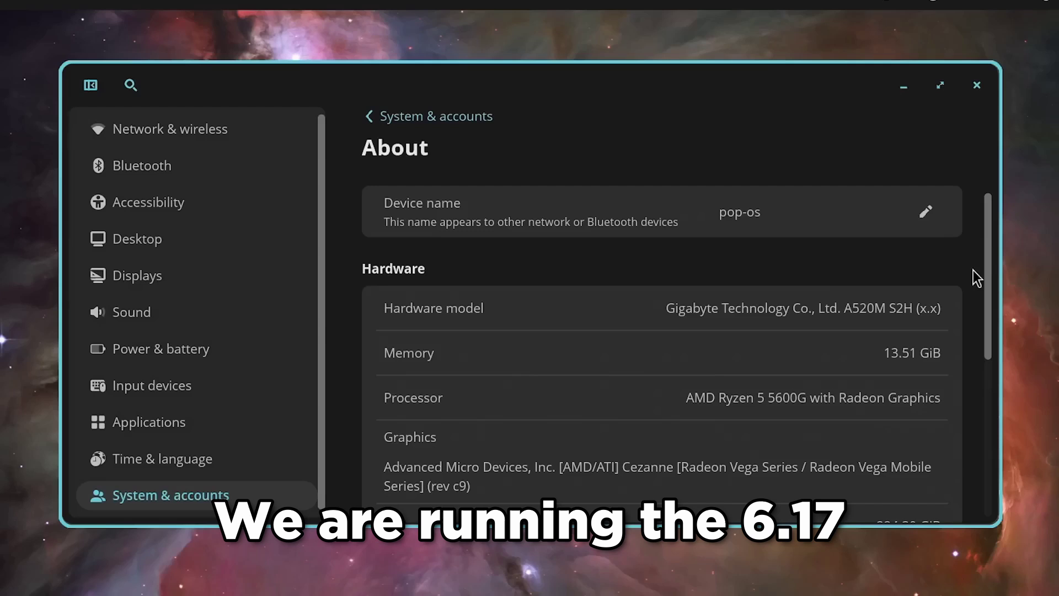
# - Scroll the About page down to the Operating system details: Pop!_OS 24.04 LTS, kernel 6.17.9, COSMIC on Wayland
pyautogui.moveTo(988, 262); pyautogui.dragTo(964, 439)
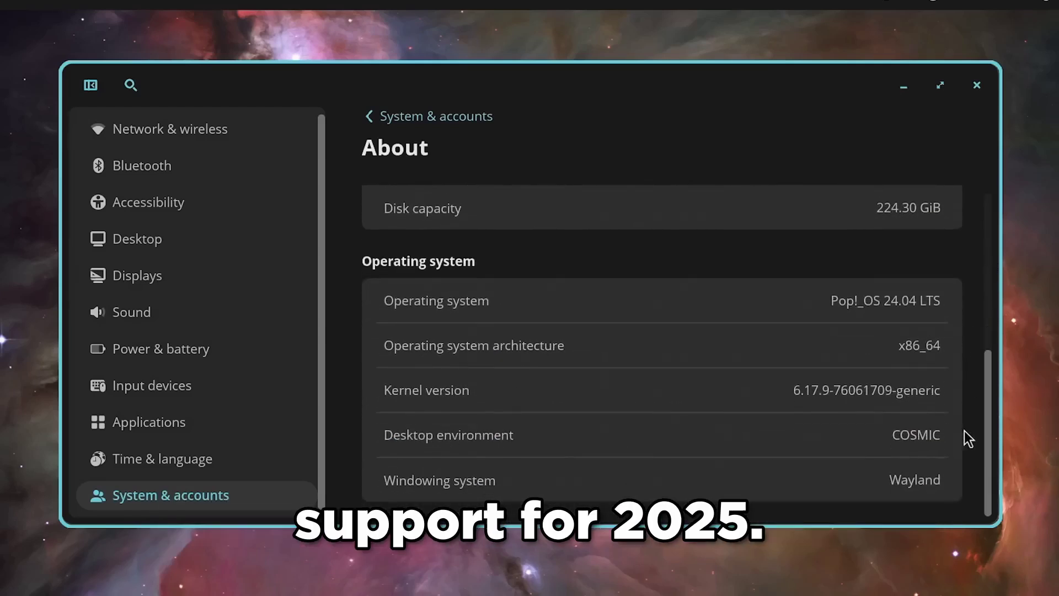